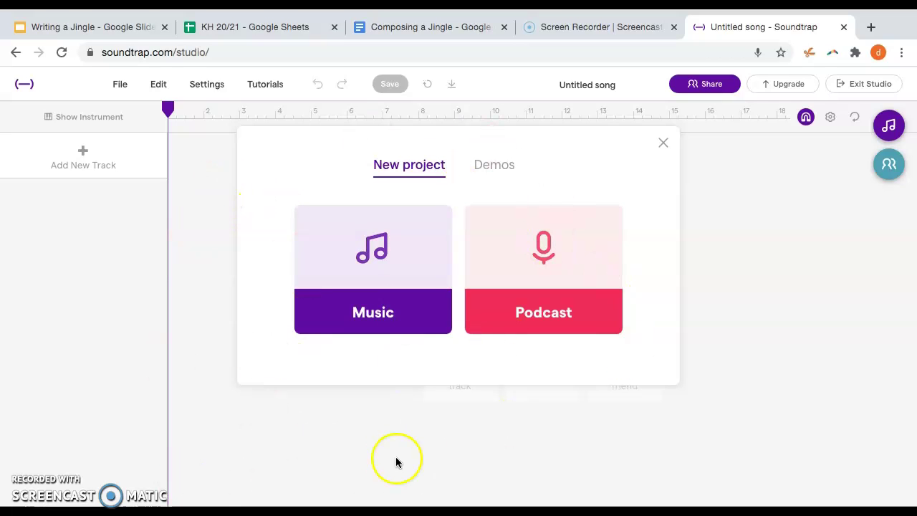
Step: Start a new music project and add a Drum & beats track with the pattern beatmaker
click(382, 314)
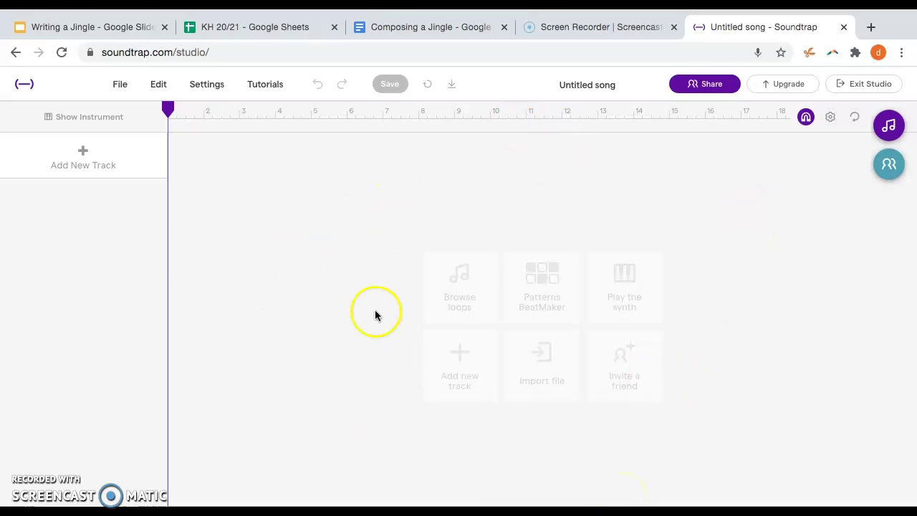
click(83, 153)
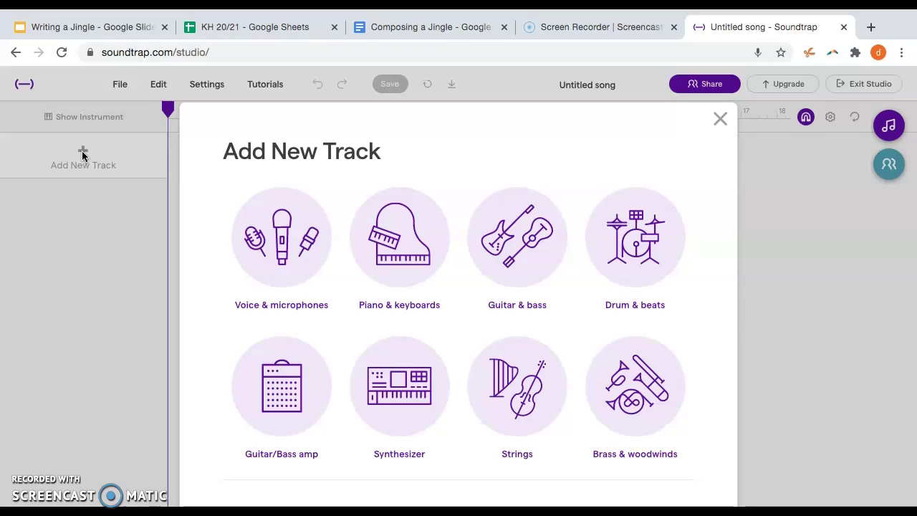
click(630, 249)
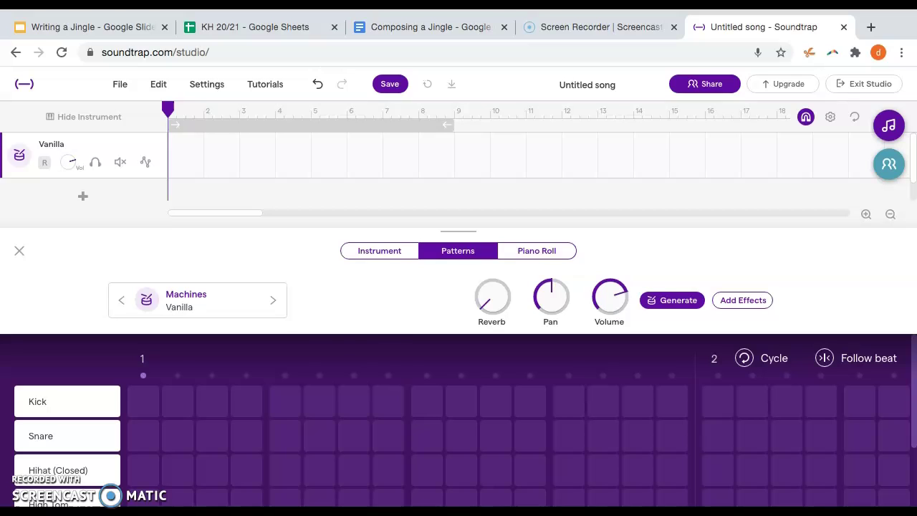
Step: In bar 1 of the drum pattern, place kicks on steps 1 and 9 and snares on steps 5 and 13
mouse_move(62, 396)
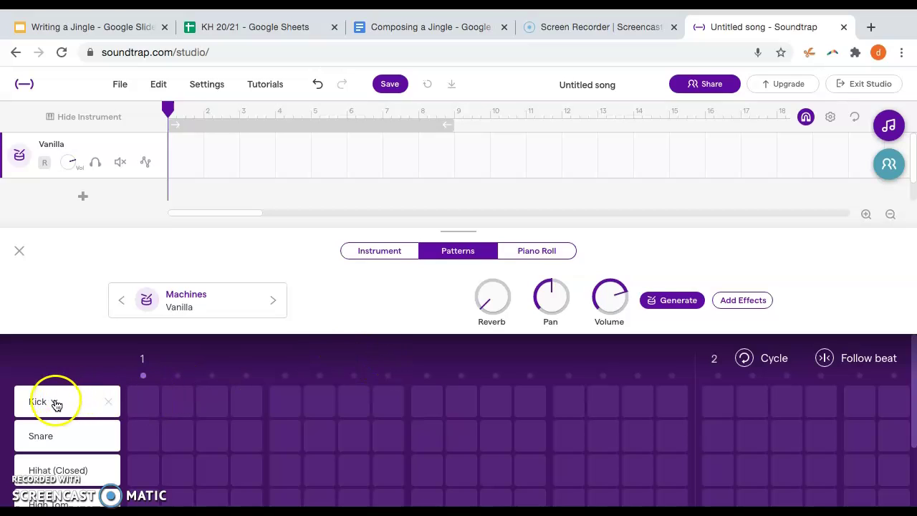
click(144, 403)
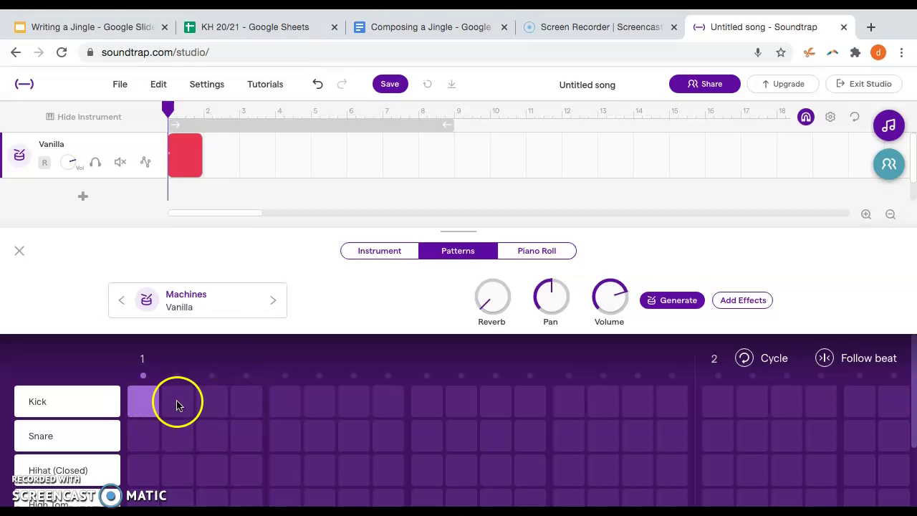
click(422, 398)
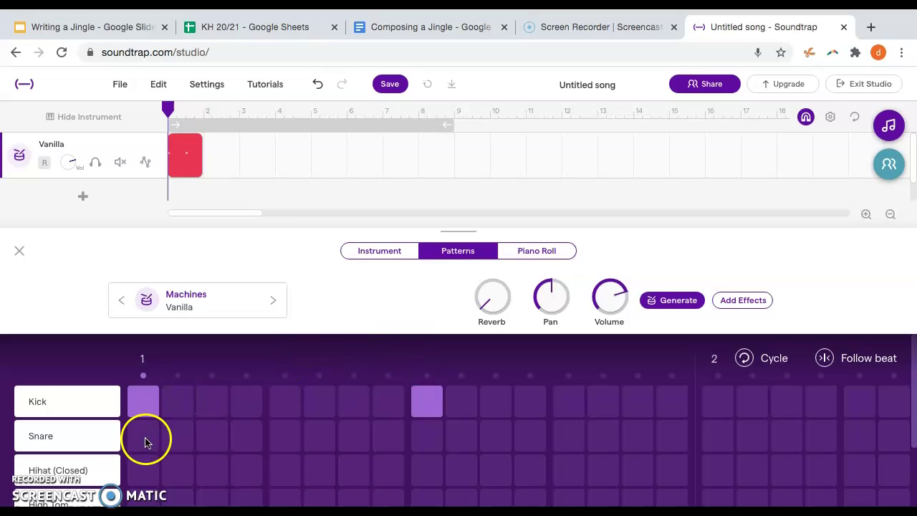
click(282, 437)
mouse_move(290, 406)
mouse_down()
mouse_move(299, 435)
mouse_move(292, 449)
mouse_up()
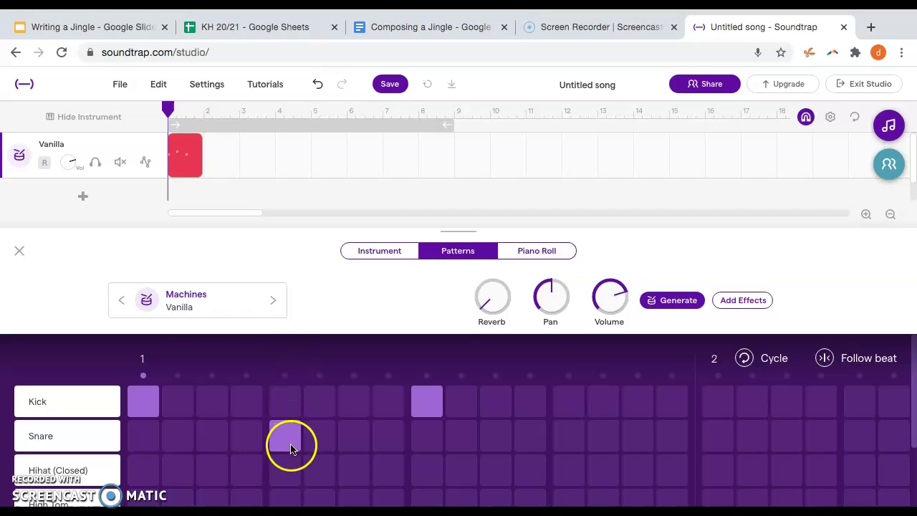
click(568, 442)
mouse_move(218, 382)
mouse_down()
mouse_move(150, 395)
mouse_move(252, 403)
mouse_up()
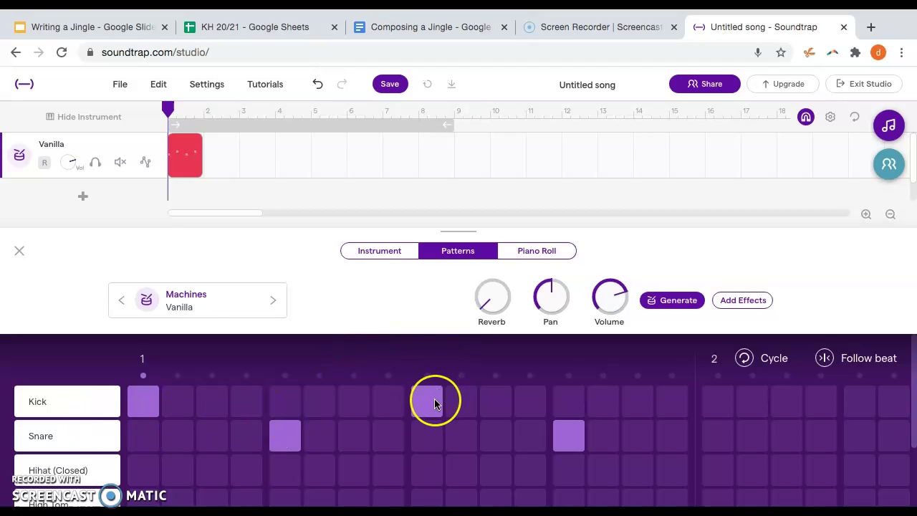
click(586, 436)
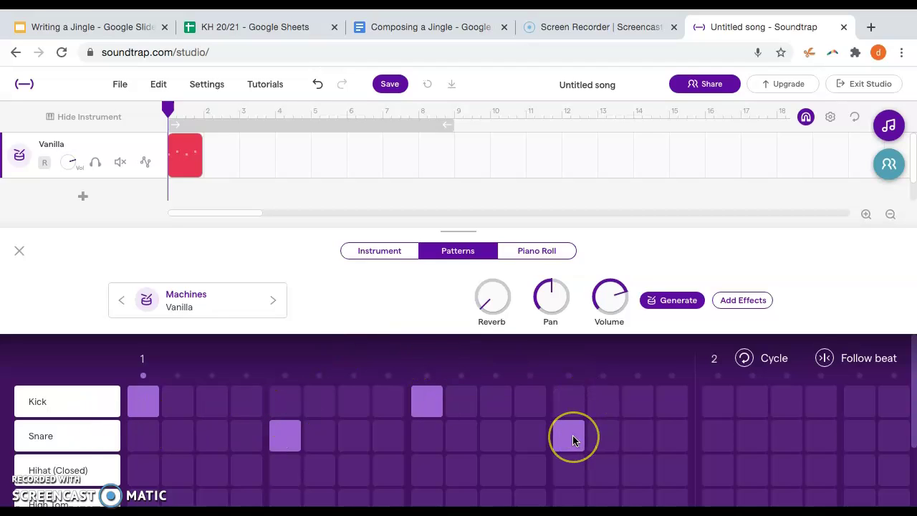
Step: Fill the closed hi-hat row on every odd step of bar 1 and play back the pattern
click(146, 473)
click(211, 476)
click(274, 476)
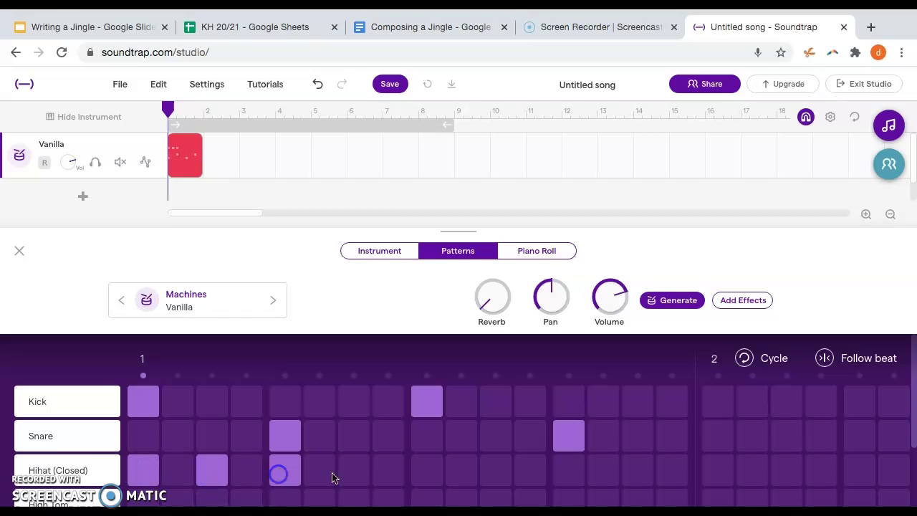
click(350, 474)
click(417, 476)
click(503, 476)
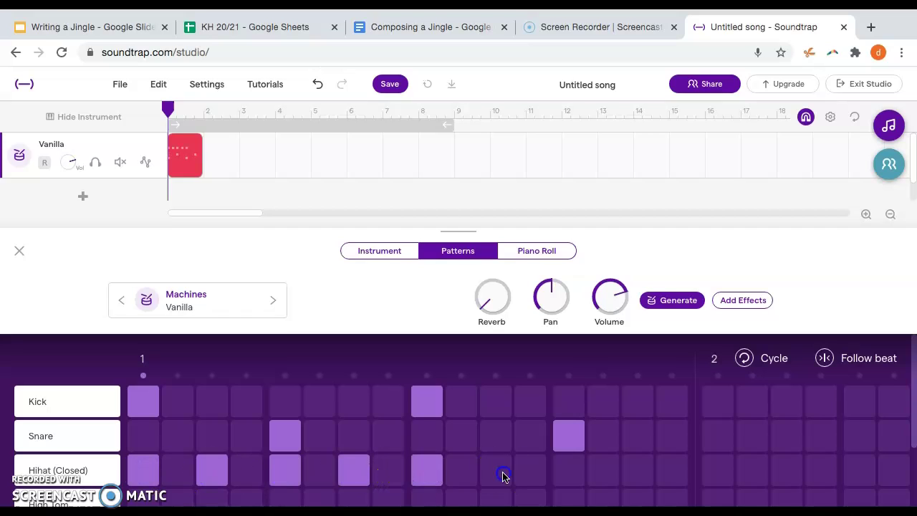
click(503, 476)
click(569, 476)
click(635, 480)
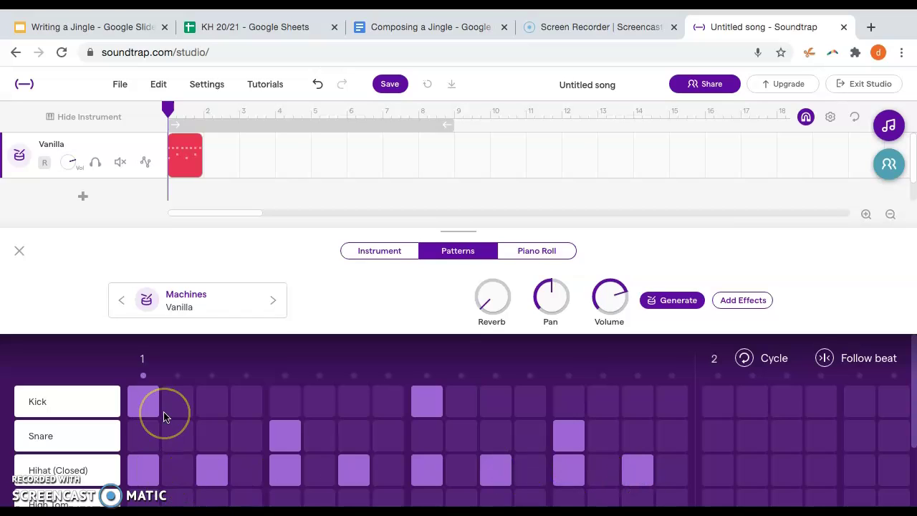
key(space)
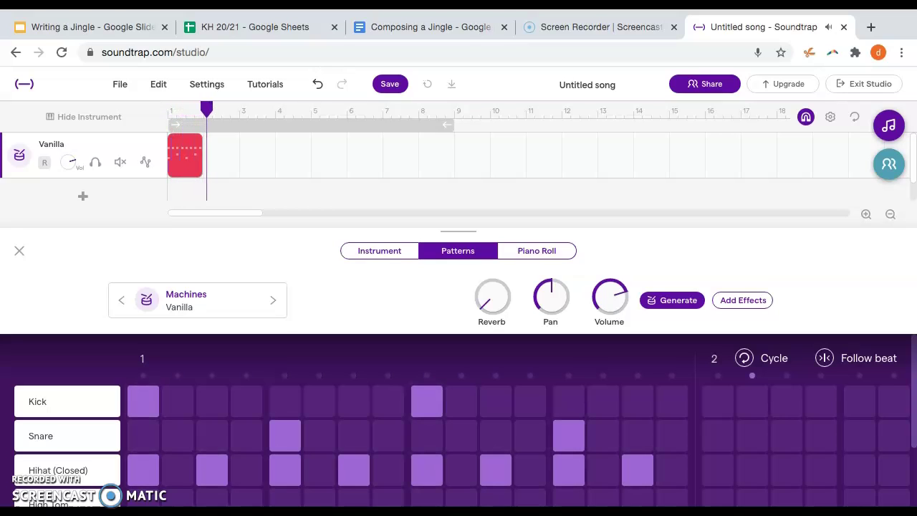
click(237, 476)
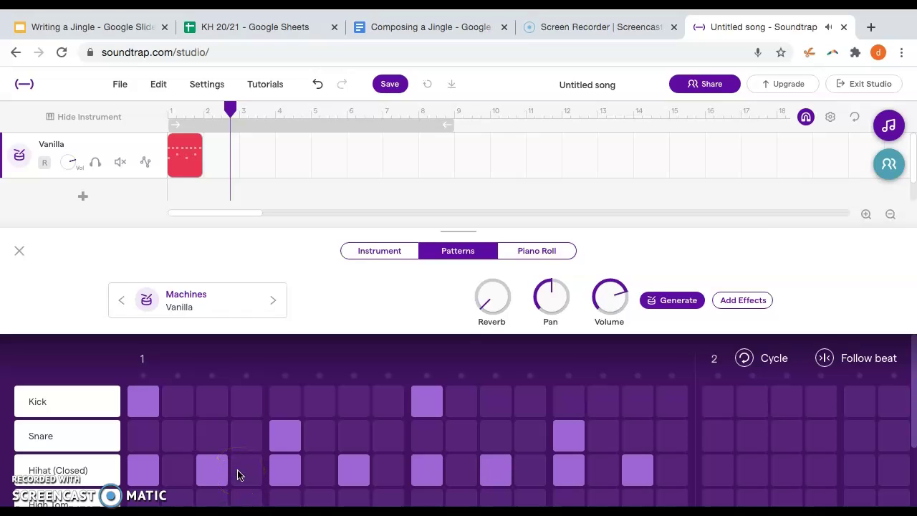
Step: Try an automatically generated drum pattern, listen to it, and undo the generation
click(667, 300)
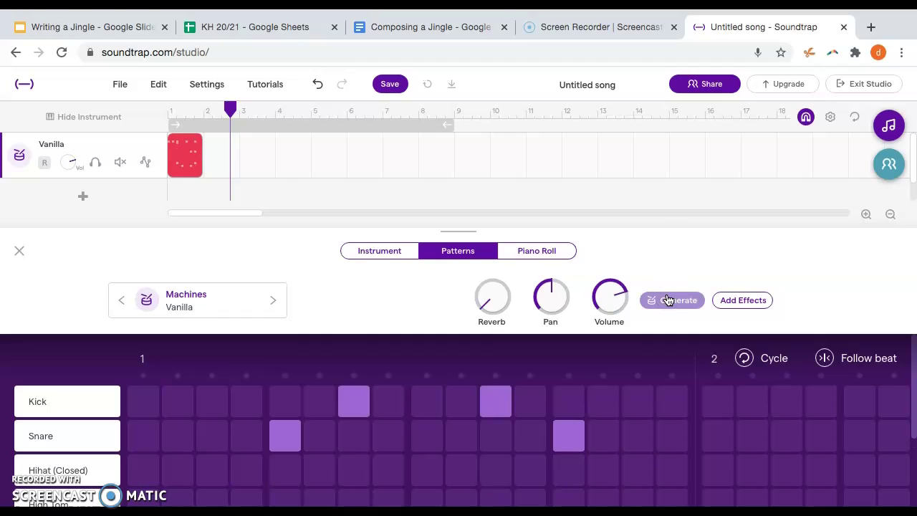
click(508, 430)
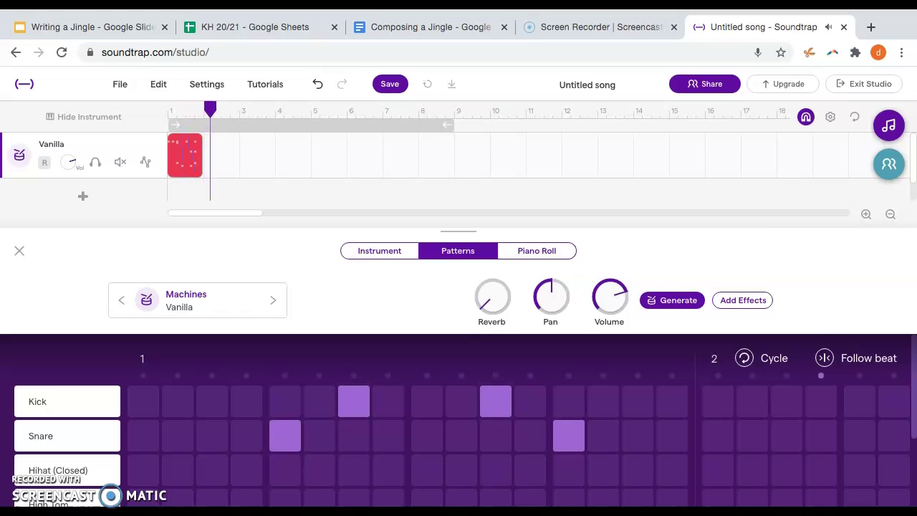
click(159, 86)
click(180, 113)
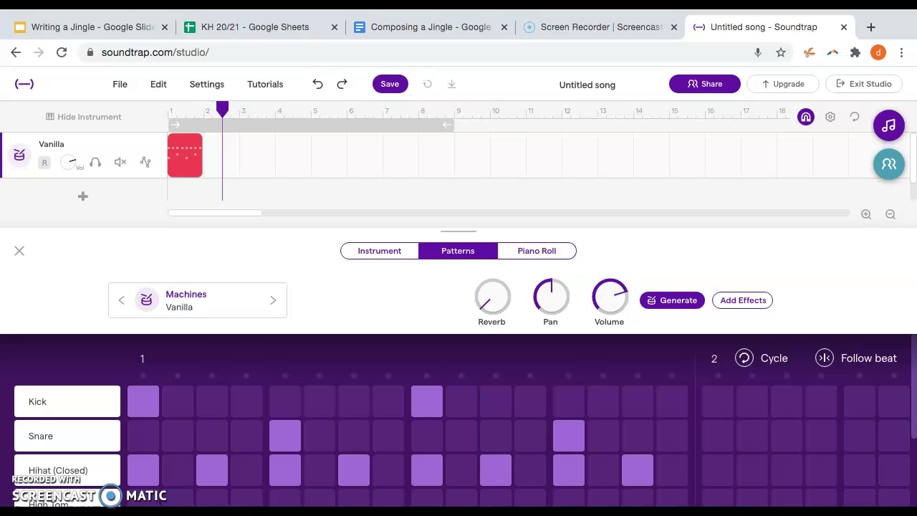
Step: Change the drum track's preset to the Old School drum machine and play the pattern back
click(188, 301)
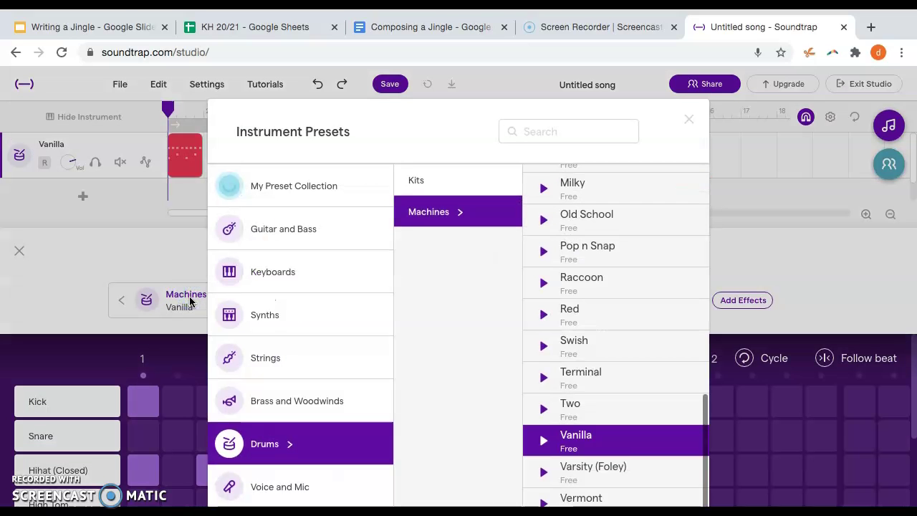
click(119, 252)
click(187, 301)
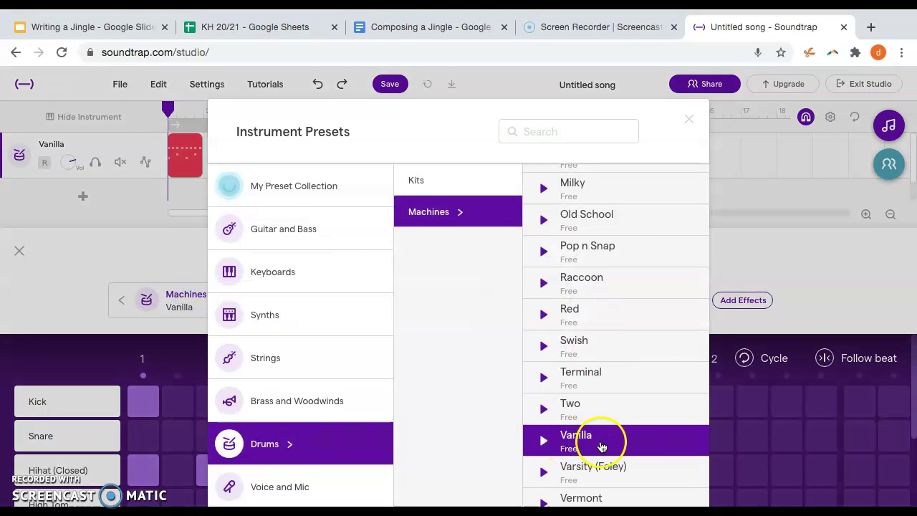
click(599, 222)
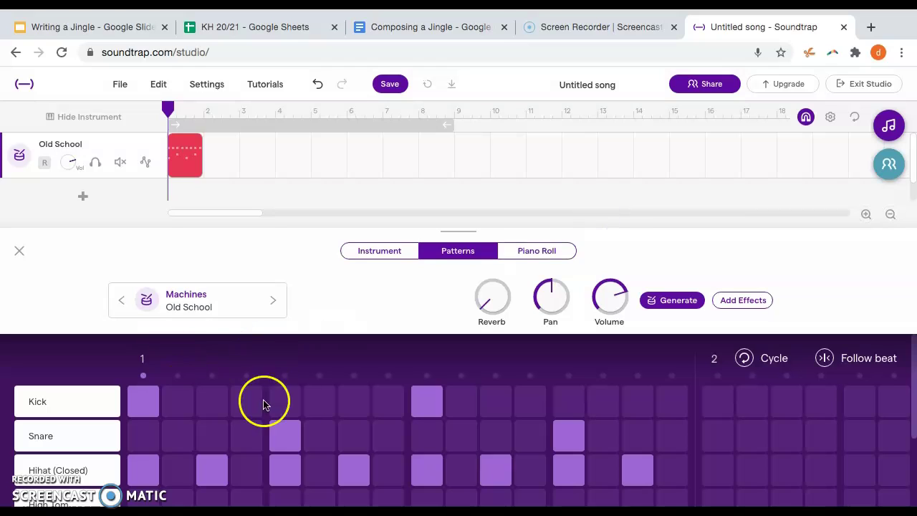
key(space)
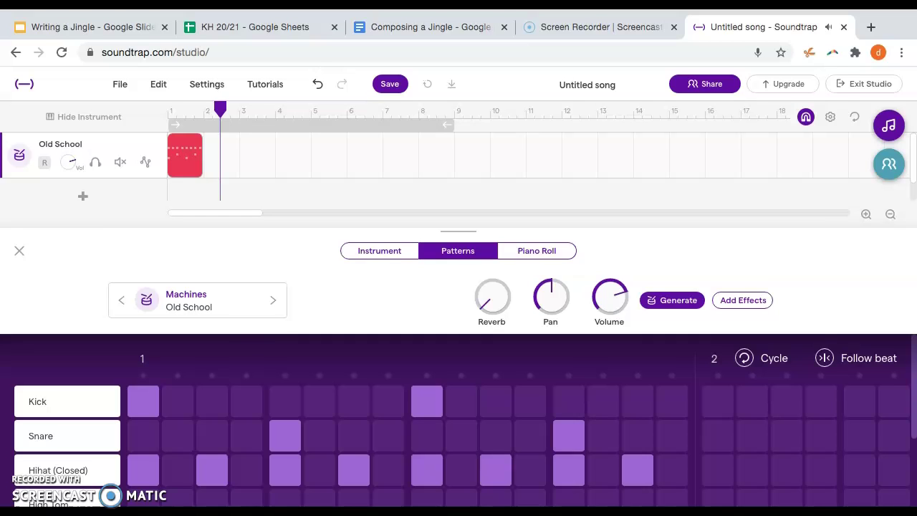
key(space)
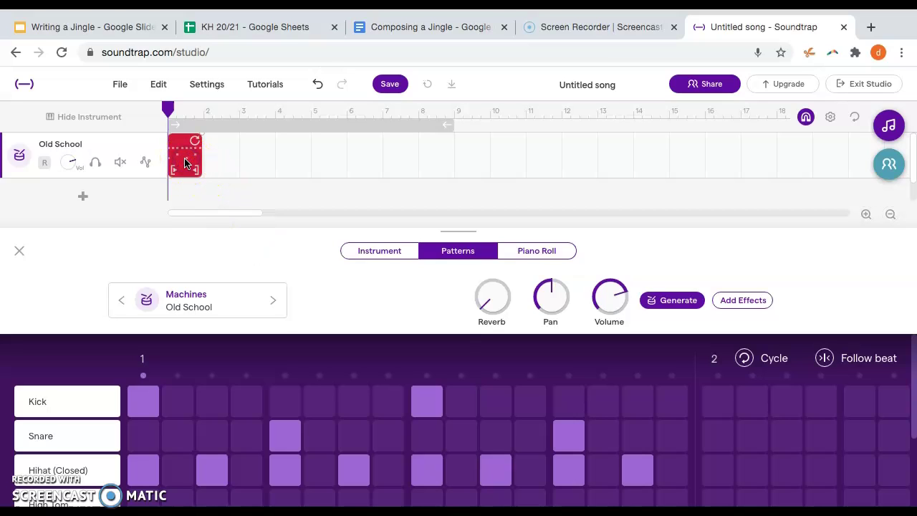
Step: Copy the drum region in bar 1 of the Old School track
click(160, 86)
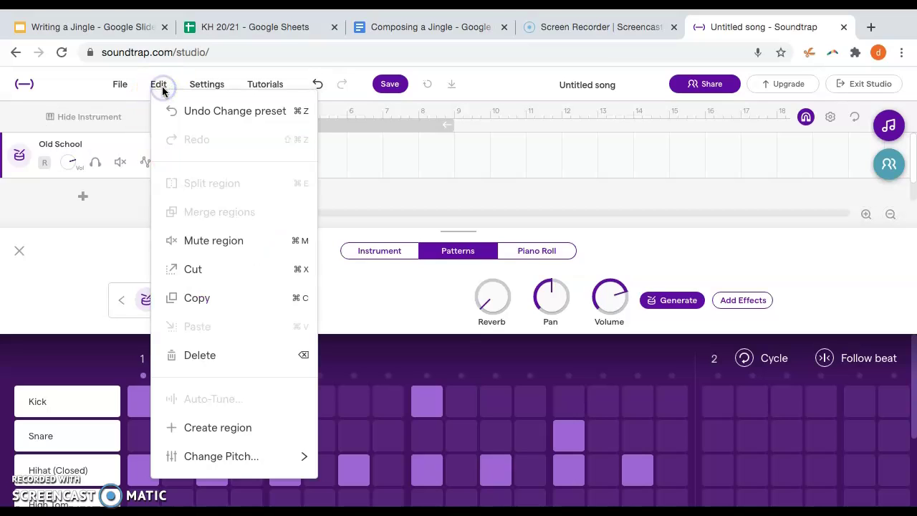
double_click(184, 153)
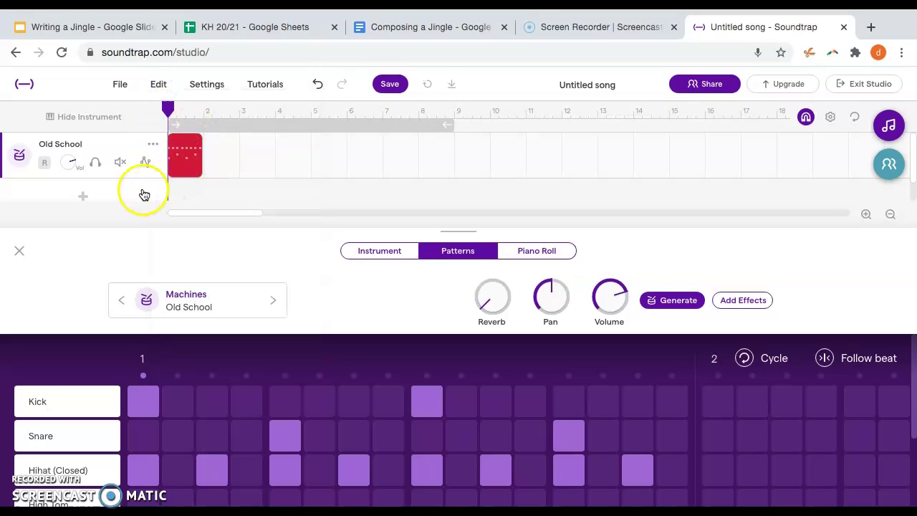
click(160, 86)
click(201, 299)
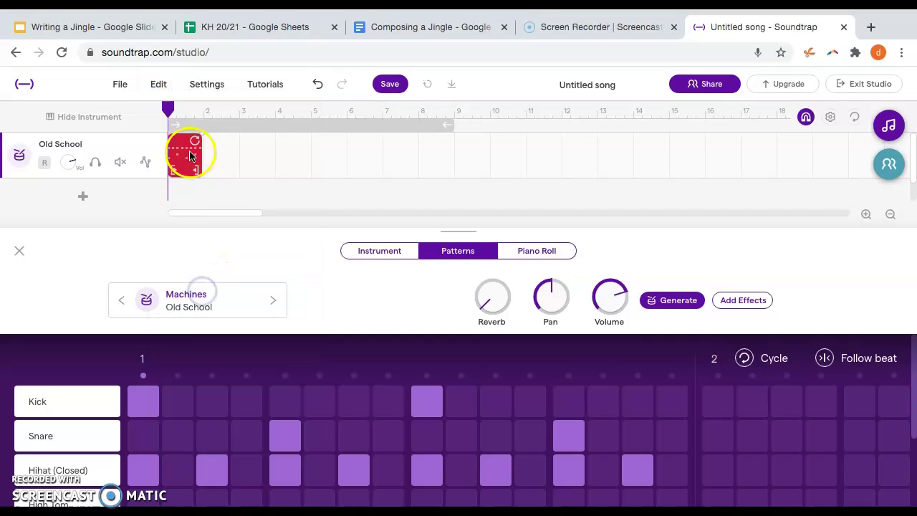
Step: Paste the copied drum region at bars 2, 3 and 4, and play the four-bar beat from the start
click(208, 152)
drag(212, 109, 206, 111)
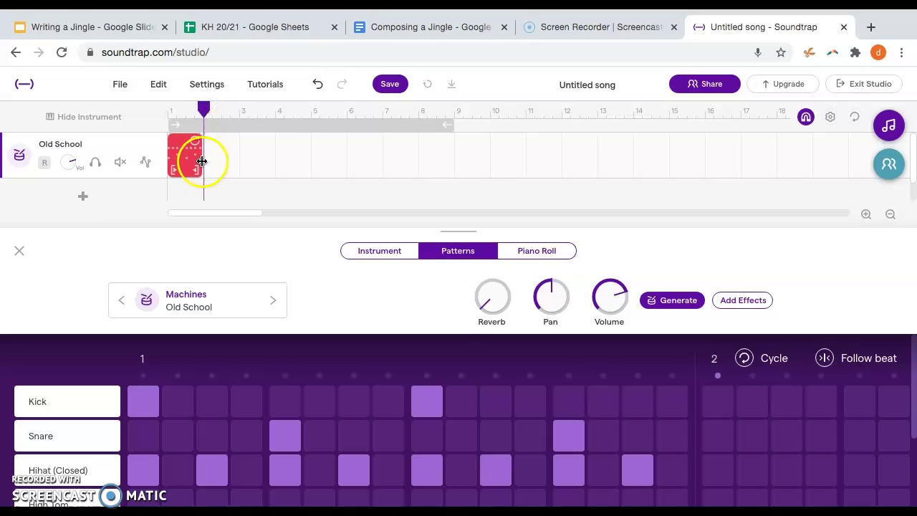
click(158, 86)
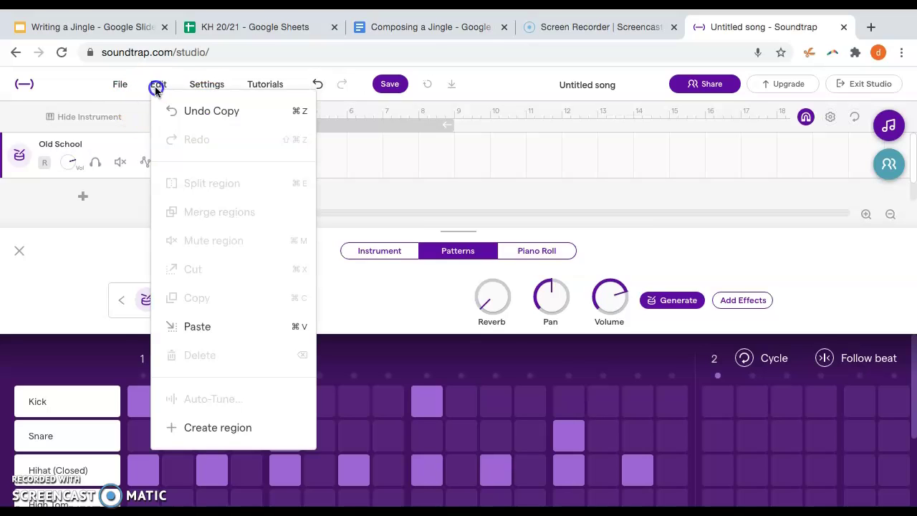
click(202, 319)
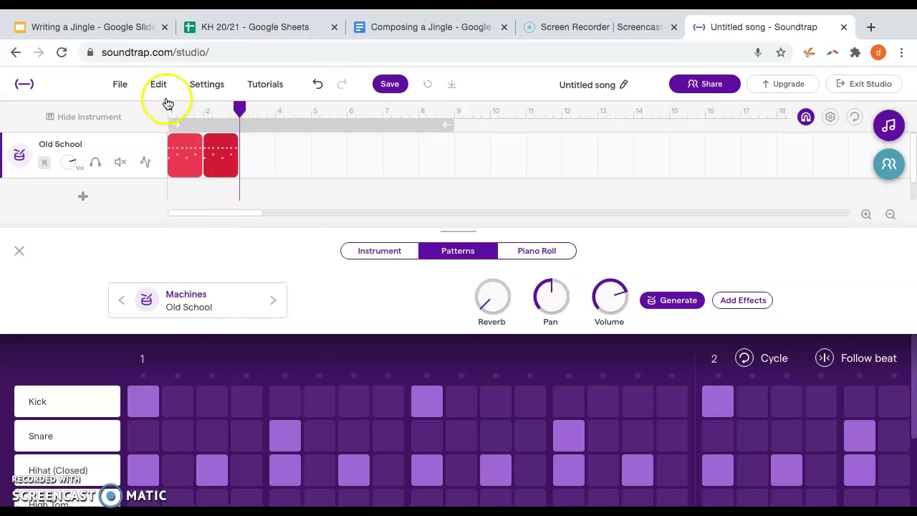
click(158, 85)
click(198, 326)
click(252, 160)
click(158, 85)
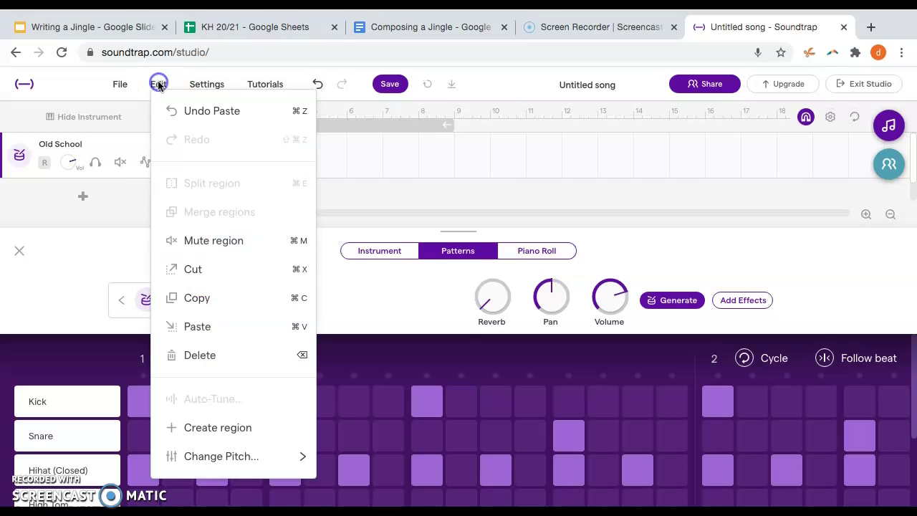
click(231, 330)
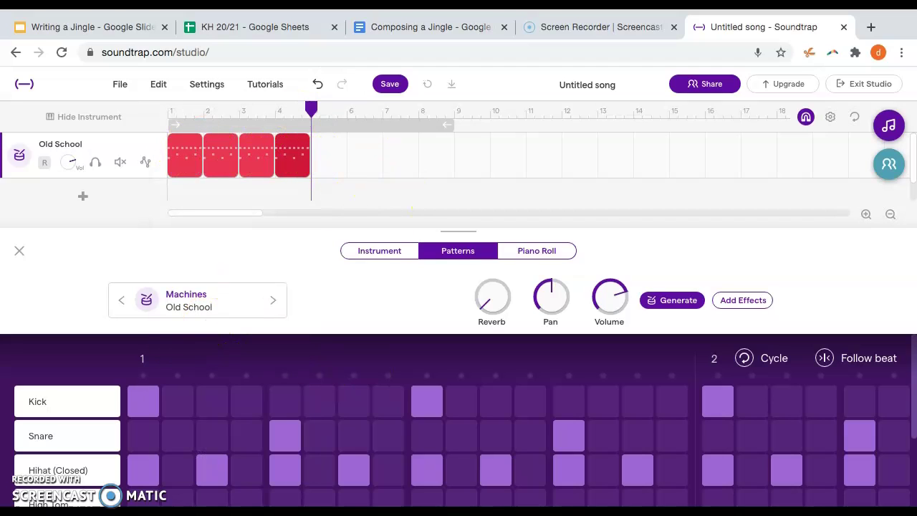
key(space)
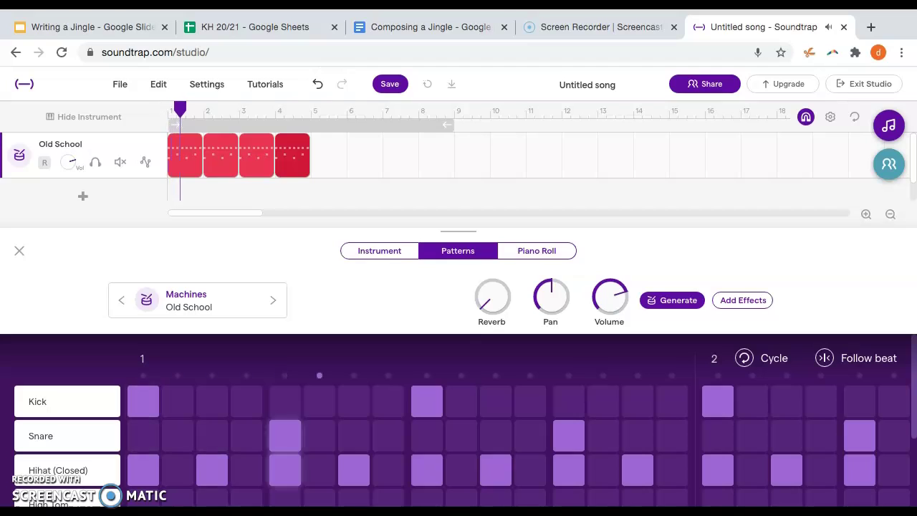
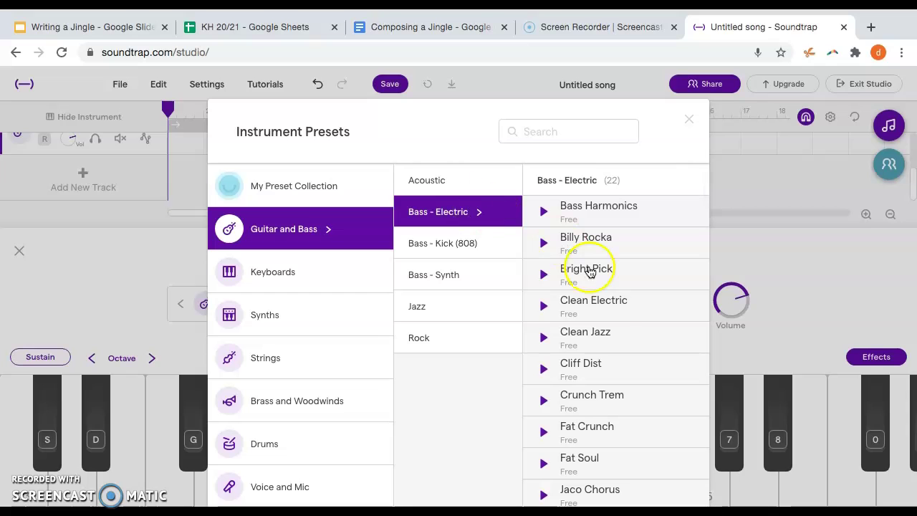
Step: Set the bass track's instrument to the Clean Electric preset from Bass - Electric and try notes on the on-screen keyboard
click(605, 310)
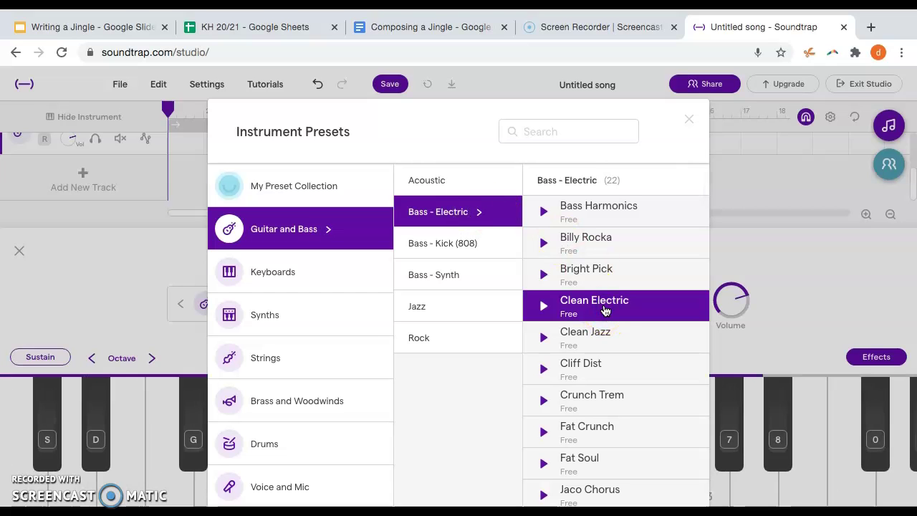
click(605, 309)
mouse_move(215, 417)
mouse_down()
mouse_move(86, 447)
mouse_move(65, 462)
mouse_move(369, 456)
mouse_move(630, 435)
mouse_move(848, 458)
mouse_move(566, 434)
mouse_move(311, 444)
mouse_up()
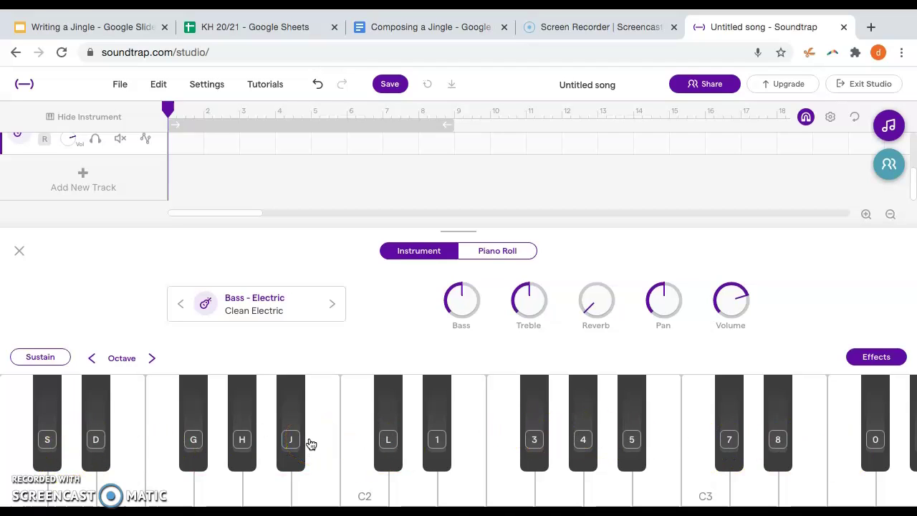
click(25, 485)
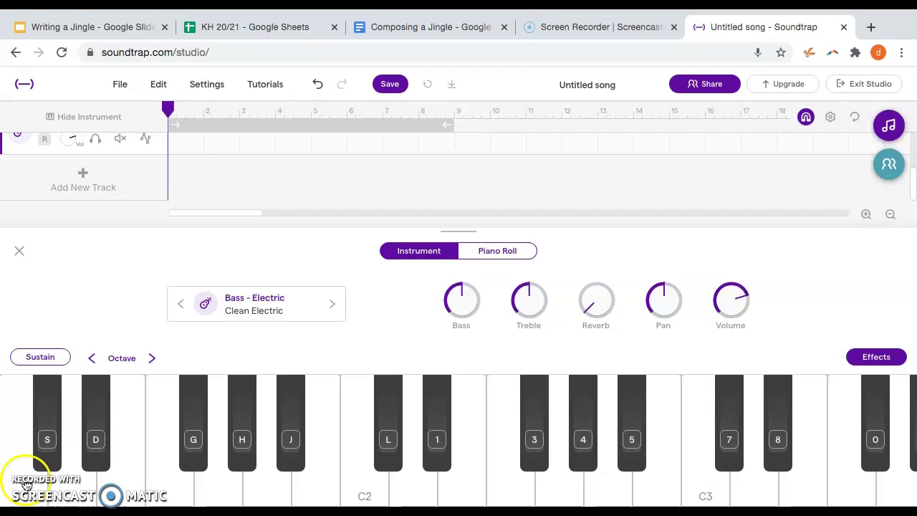
Step: Try out bass notes across the on-screen keyboard, from the low octave up to C3 and back down
click(229, 492)
click(373, 499)
click(221, 492)
click(430, 478)
click(546, 479)
click(704, 485)
click(542, 466)
click(494, 475)
click(425, 491)
click(215, 449)
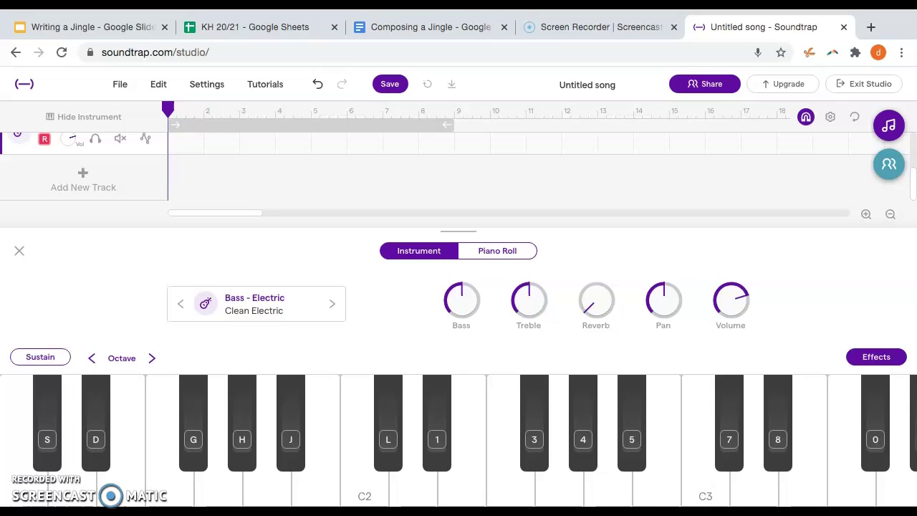
Step: Play the low bass notes C, D, E, F, G, A and B using the computer keyboard mapping
key(z)
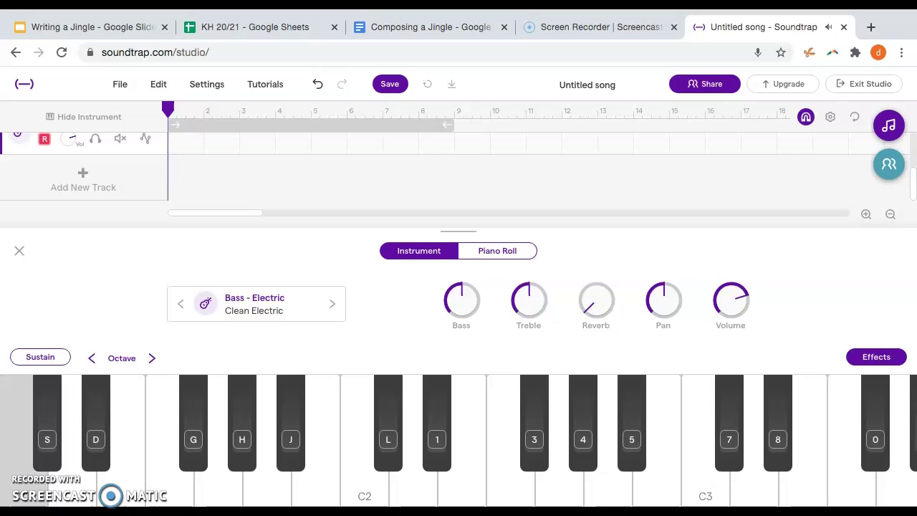
key(x)
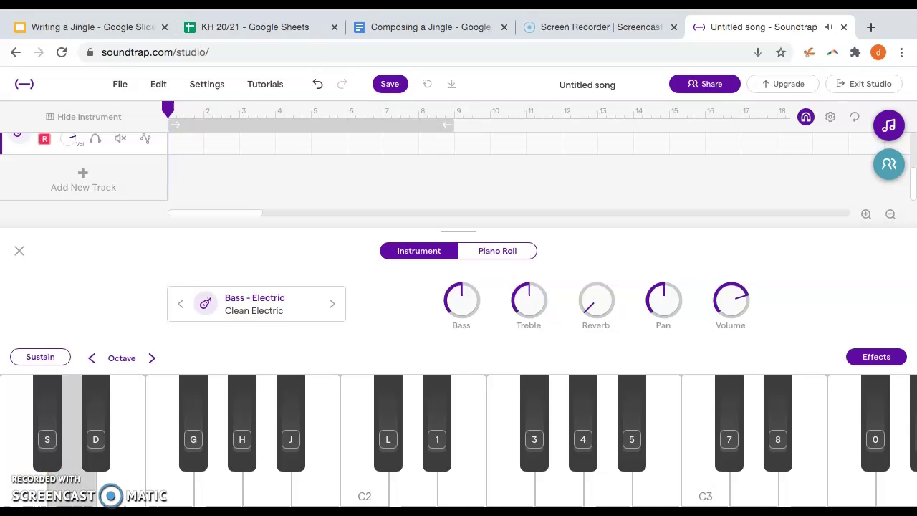
key(c)
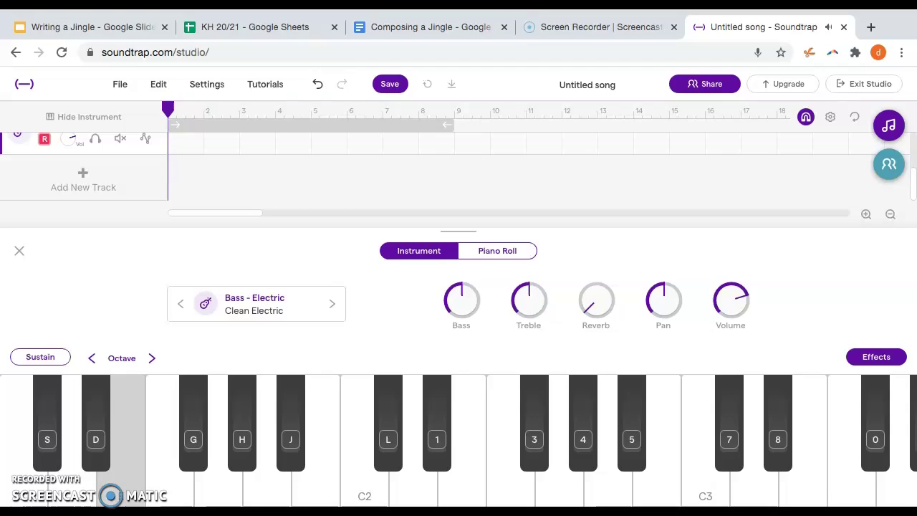
key(v)
key(b)
key(n)
key(x)
key(b)
key(m)
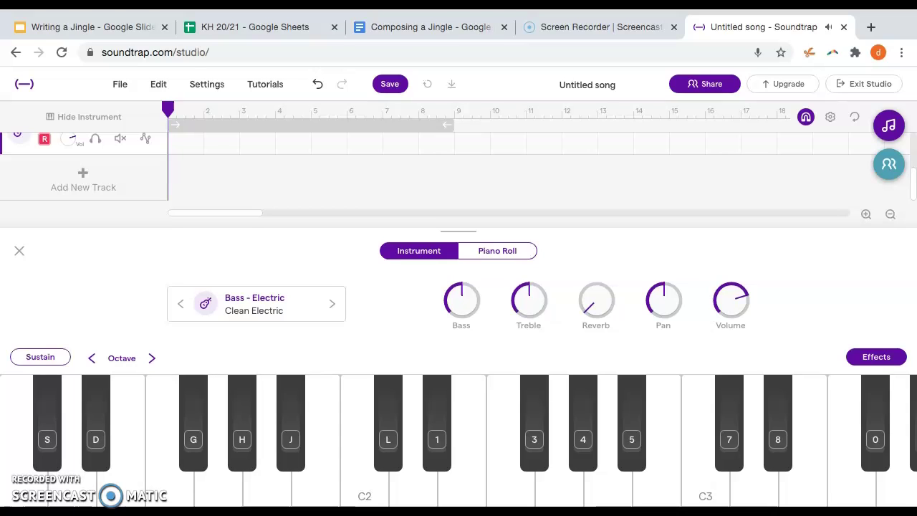
key(z)
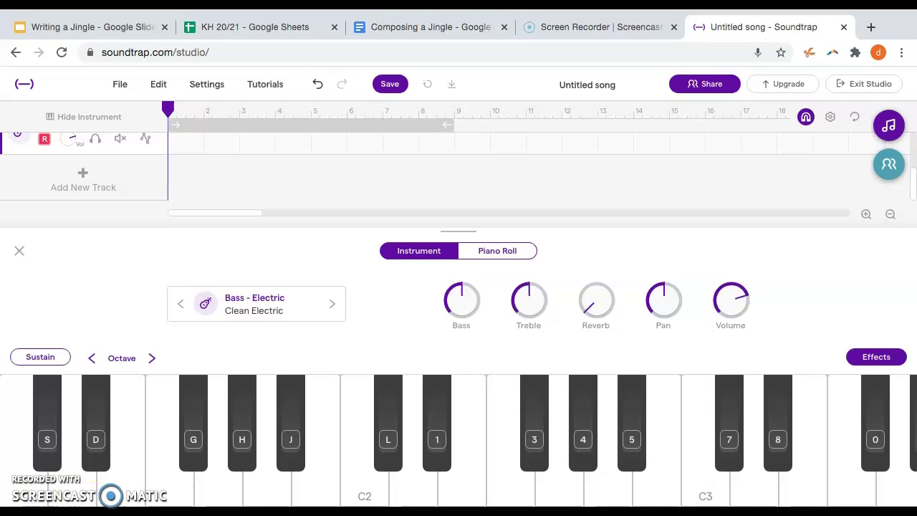
Step: Try more bass notes between the lowest C and the D above C2 using the computer keyboard mapping
key(z)
key(x)
key(v)
key(b)
key(period)
key(z)
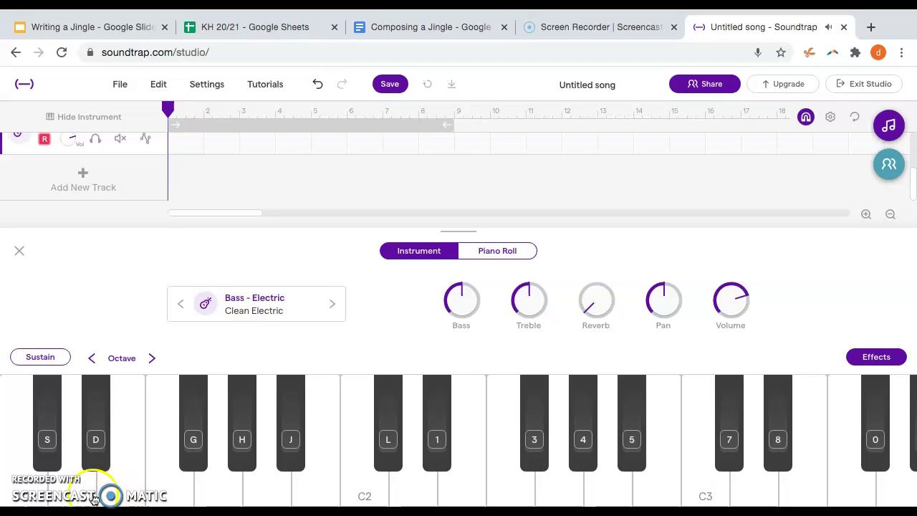
key(z)
key(x)
key(c)
key(v)
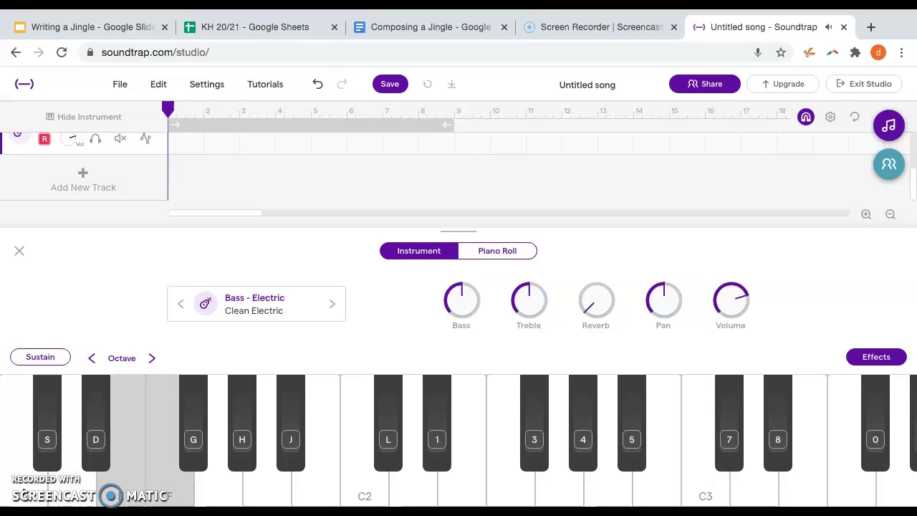
key(comma)
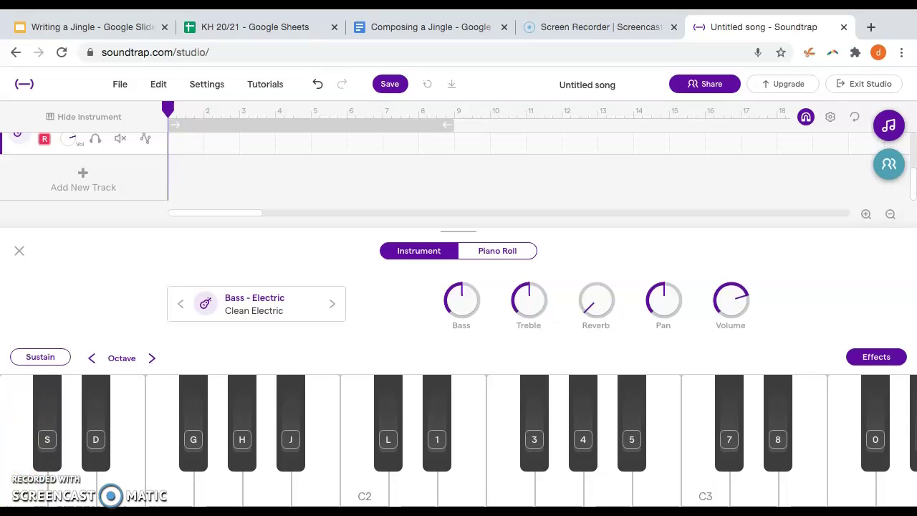
Step: Rehearse the bass progression C, F, G, C with one note per chord, twice through
key(z)
key(v)
key(b)
key(z)
key(z)
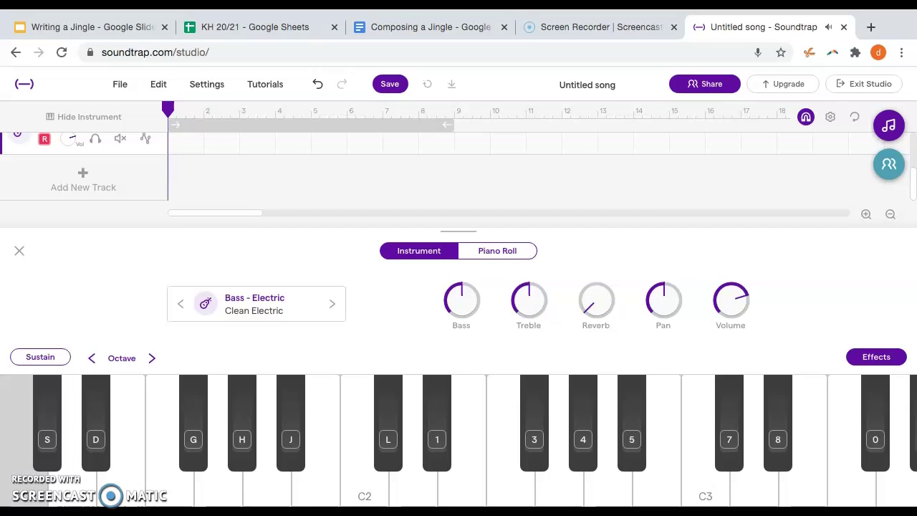
key(v)
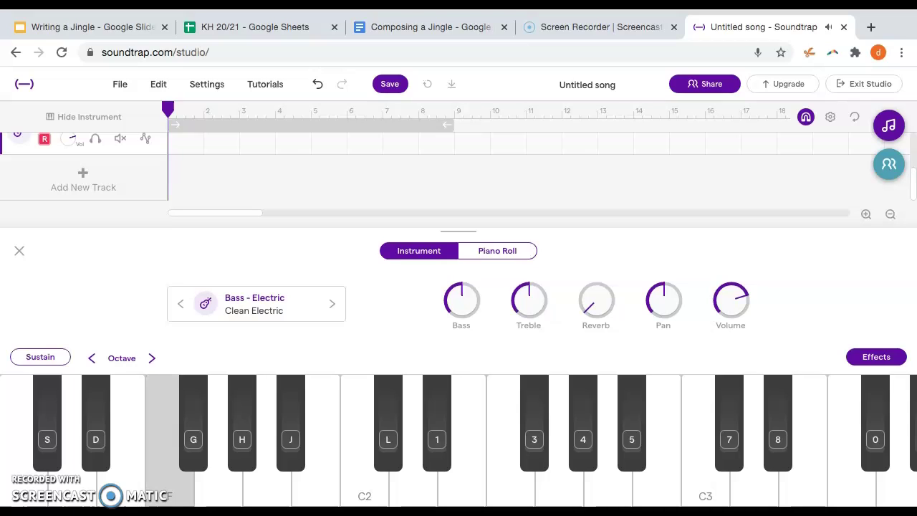
key(b)
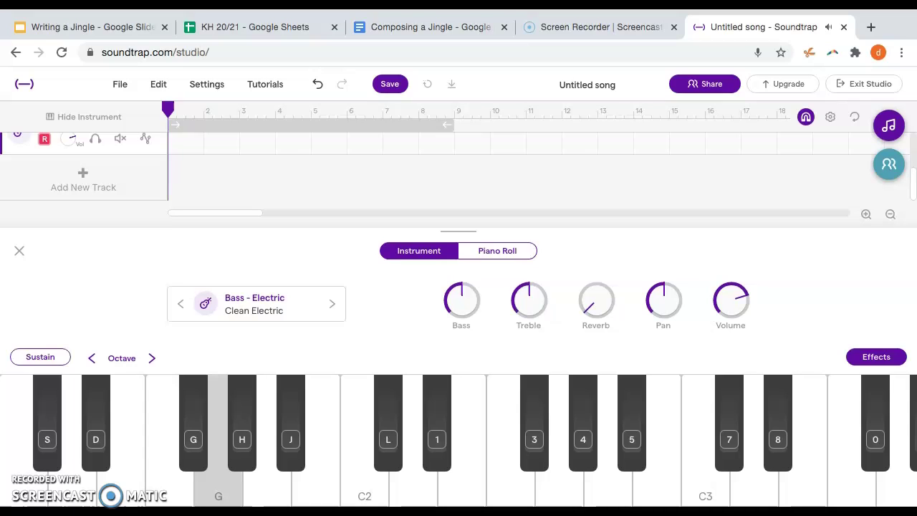
key(z)
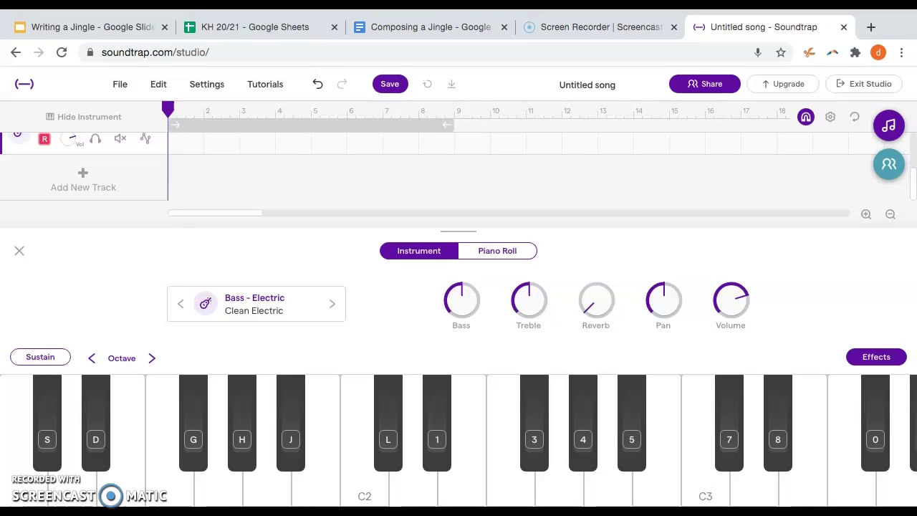
Step: Rehearse the bass line C, F, G, C with each note played three times
key(z)
key(z)
key(z)
key(v)
key(v)
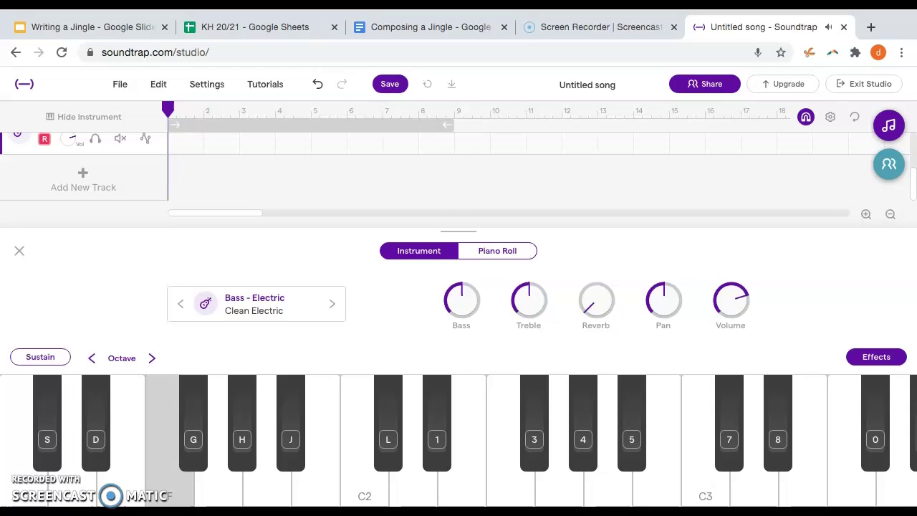
key(b)
key(b)
key(b)
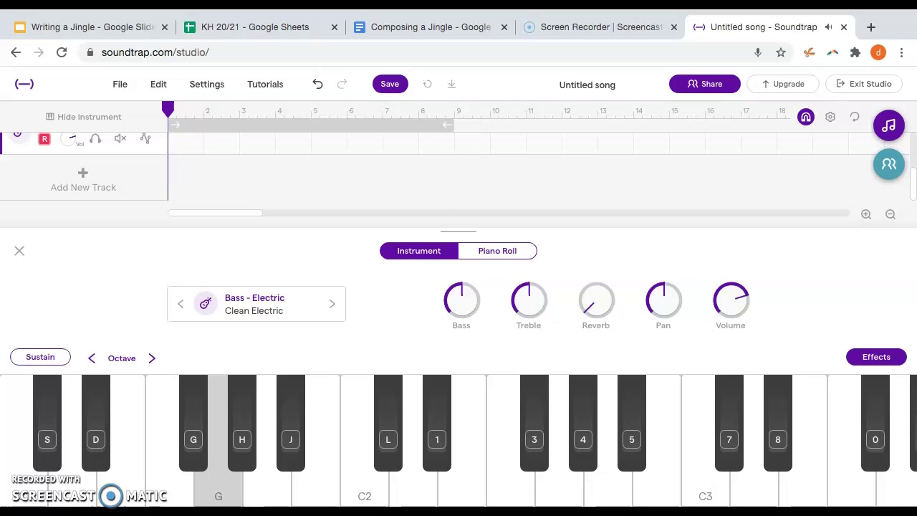
key(z)
key(z)
key(z)
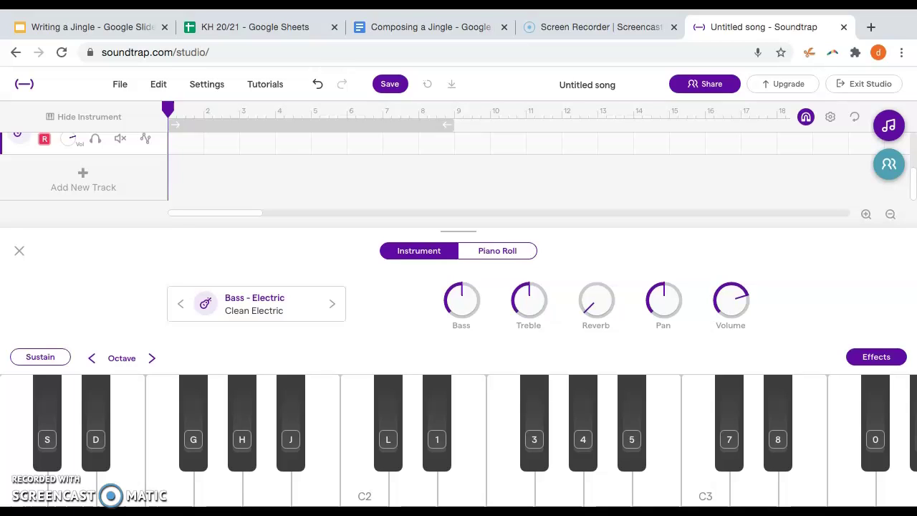
Step: Record the bass line from bar 1, playing C, F, G and C three times each, one note per bar
key(r)
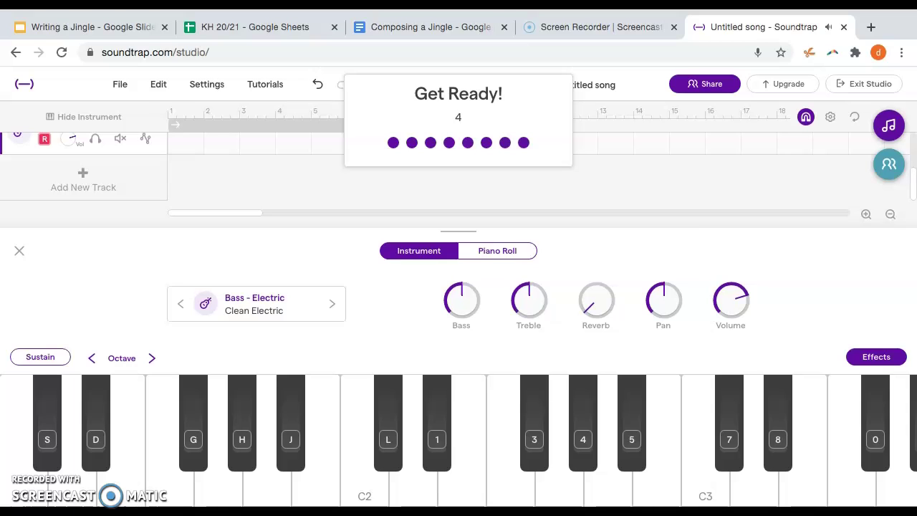
key(z)
key(z)
key(z)
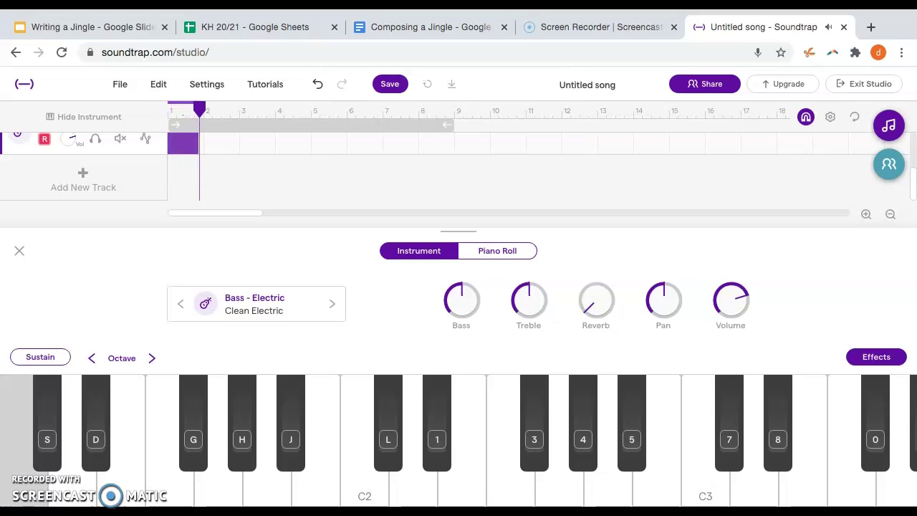
key(v)
key(v)
key(v)
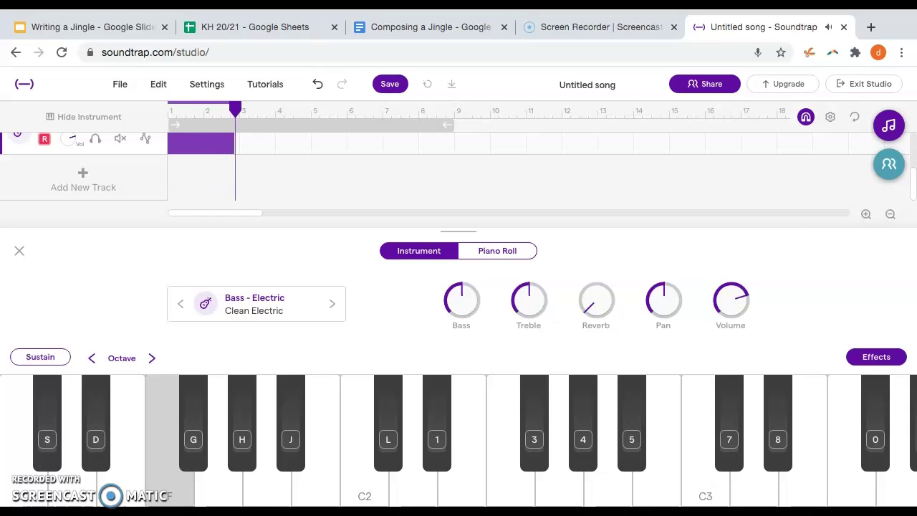
key(b)
key(b)
key(b)
key(z)
key(z)
key(z)
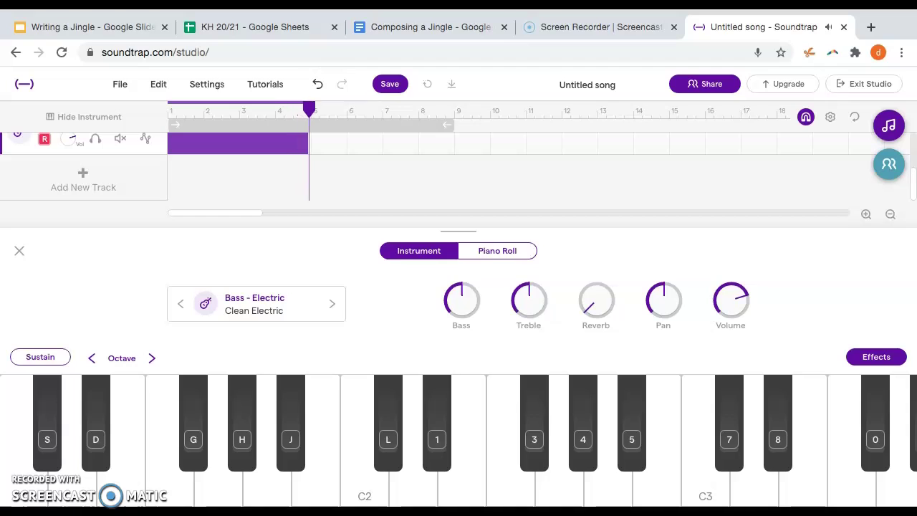
key(space)
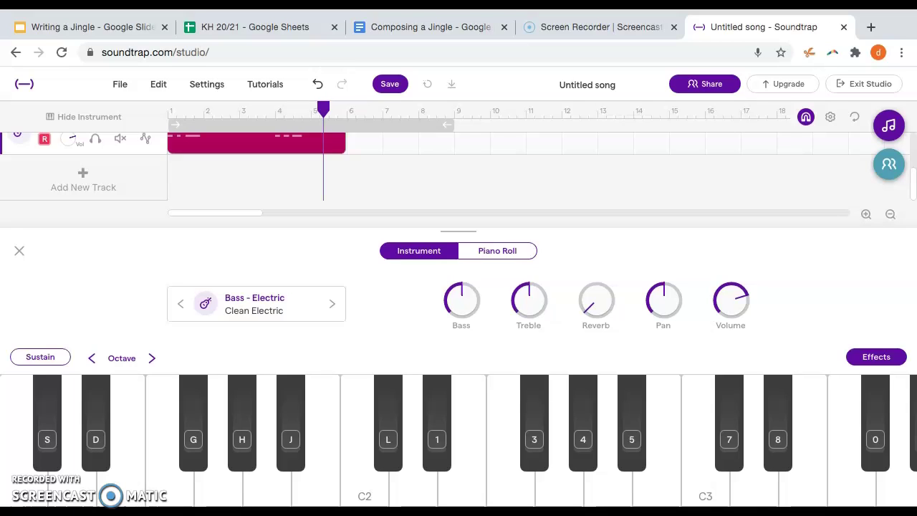
Step: Add two Strings tracks to the song and return the playhead to the start
click(83, 172)
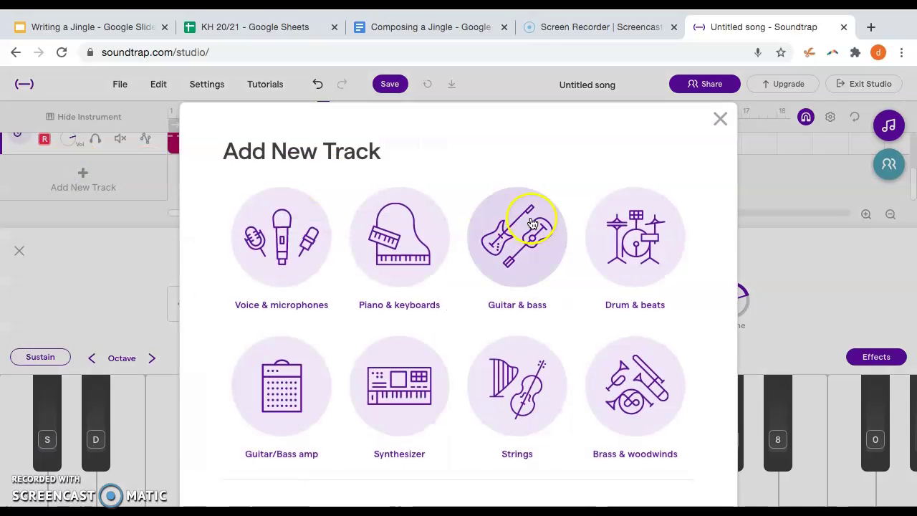
click(527, 393)
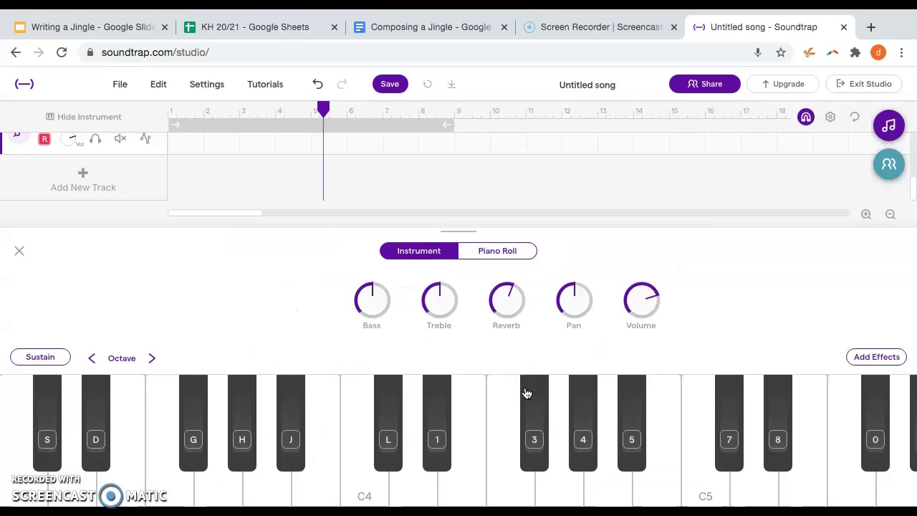
click(77, 179)
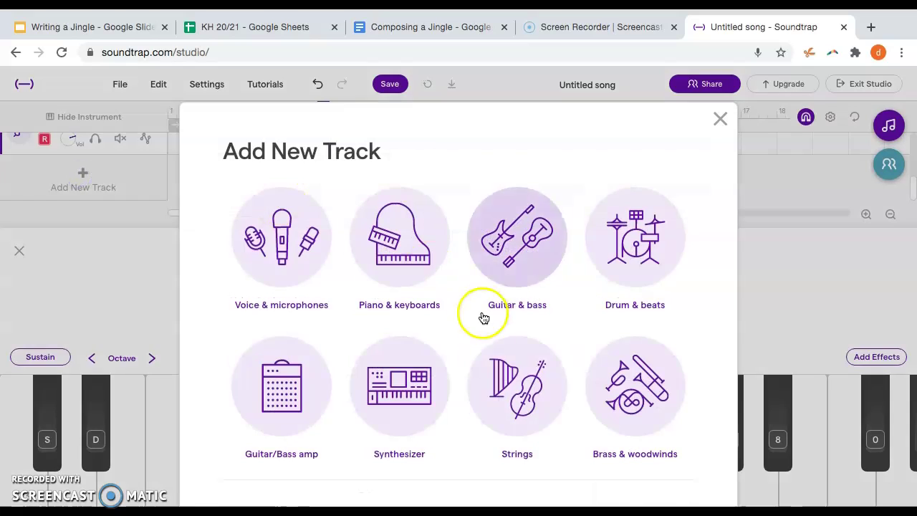
click(527, 420)
click(160, 443)
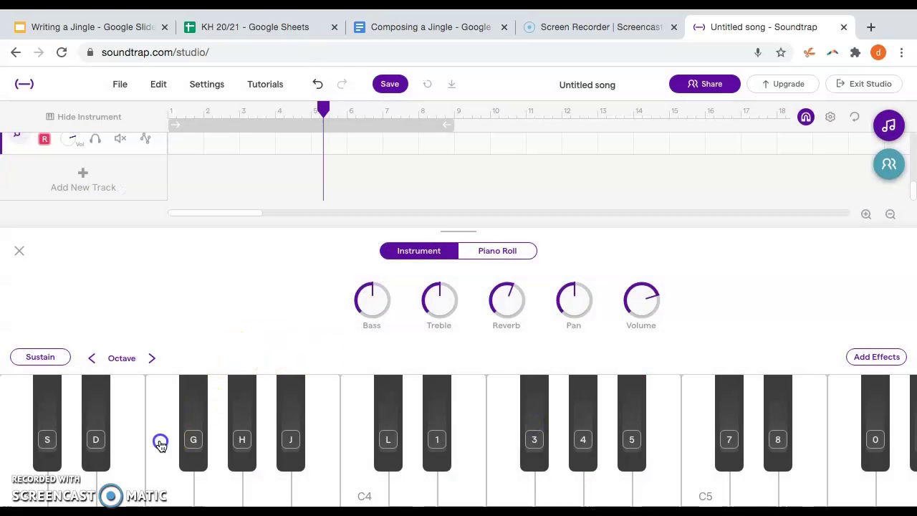
click(303, 277)
key(Return)
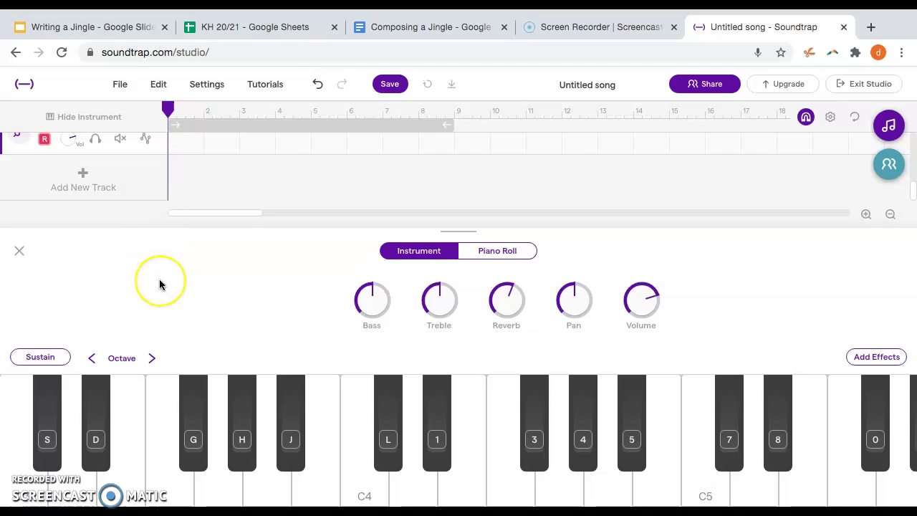
Step: Try the notes C, E and G of the C chord one by one on the strings track
click(31, 492)
click(120, 494)
click(215, 496)
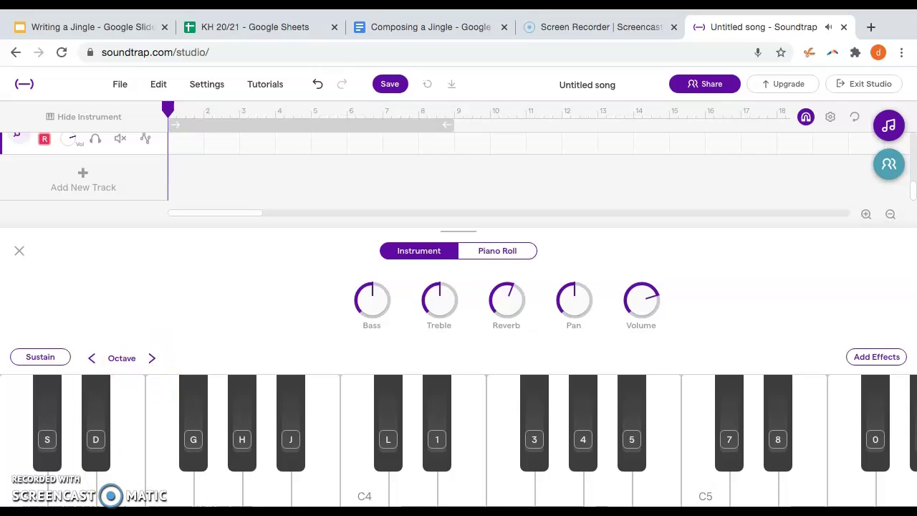
key(z)
key(c)
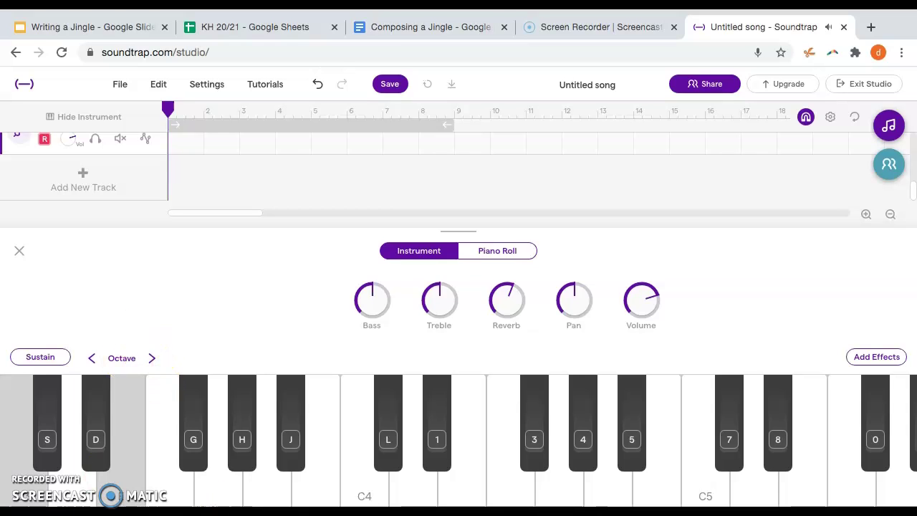
key(b)
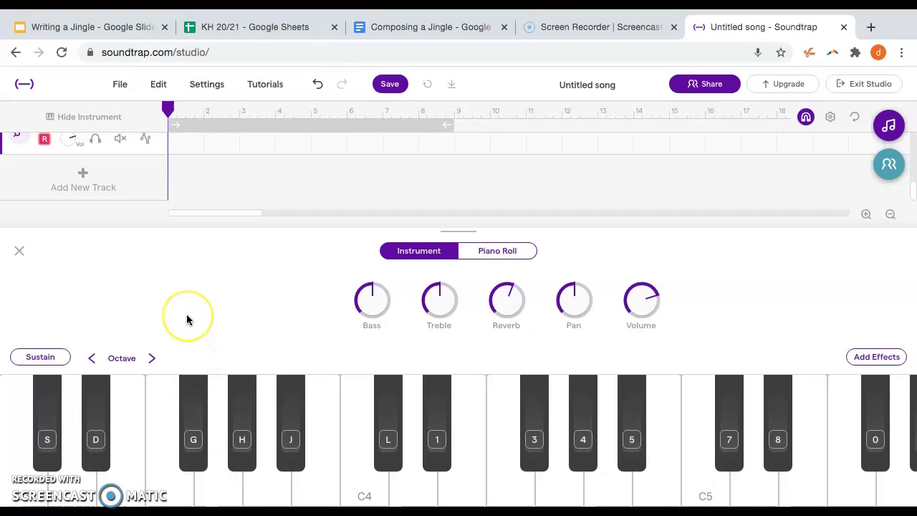
Step: Play the C major chord (C, E, G) twice on the strings track
key(z)
key(c)
key(b)
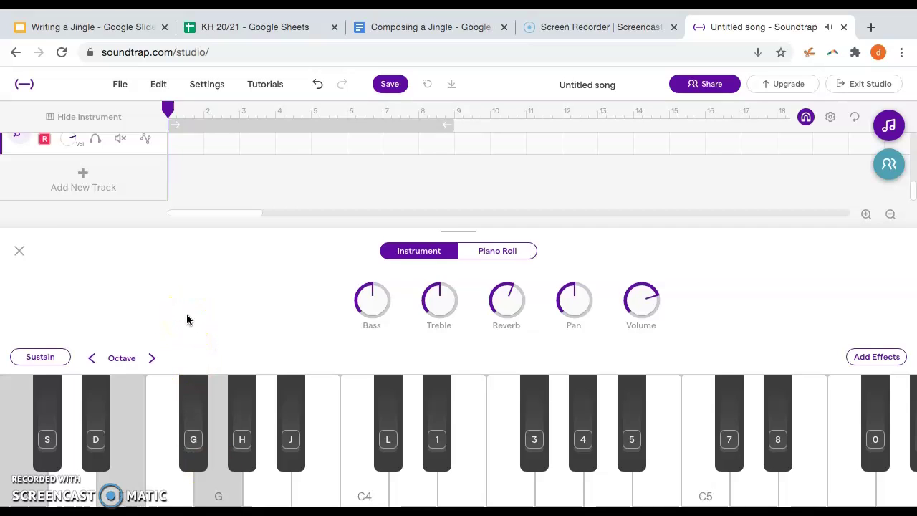
key(z)
key(c)
key(b)
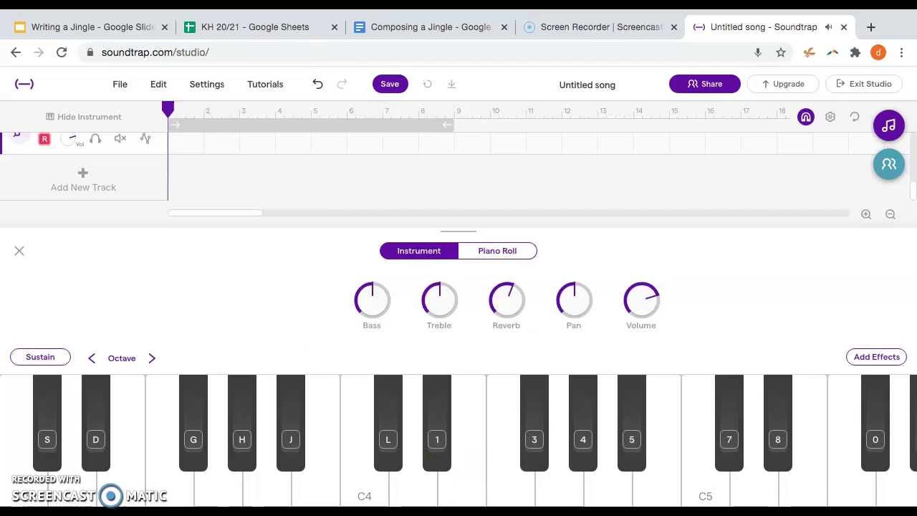
click(543, 510)
double_click(505, 485)
double_click(506, 486)
double_click(505, 486)
triple_click(505, 486)
triple_click(505, 486)
triple_click(506, 485)
double_click(505, 486)
click(506, 486)
triple_click(505, 486)
triple_click(506, 486)
double_click(505, 486)
double_click(506, 485)
double_click(505, 486)
triple_click(505, 486)
double_click(505, 486)
double_click(505, 486)
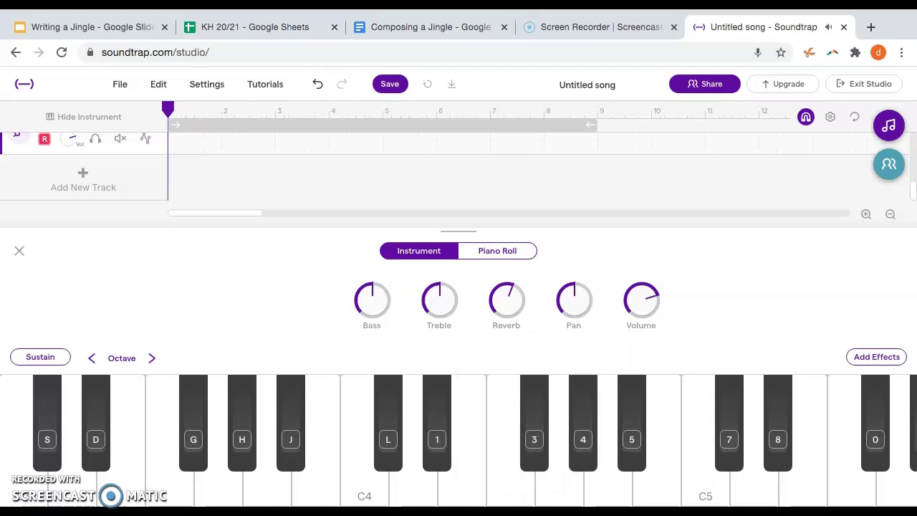
Step: Try out the strings triads C-E-G, E-G-B, F-A-C and G-B-D in turn
key(z)
key(c)
key(b)
key(c)
key(b)
key(m)
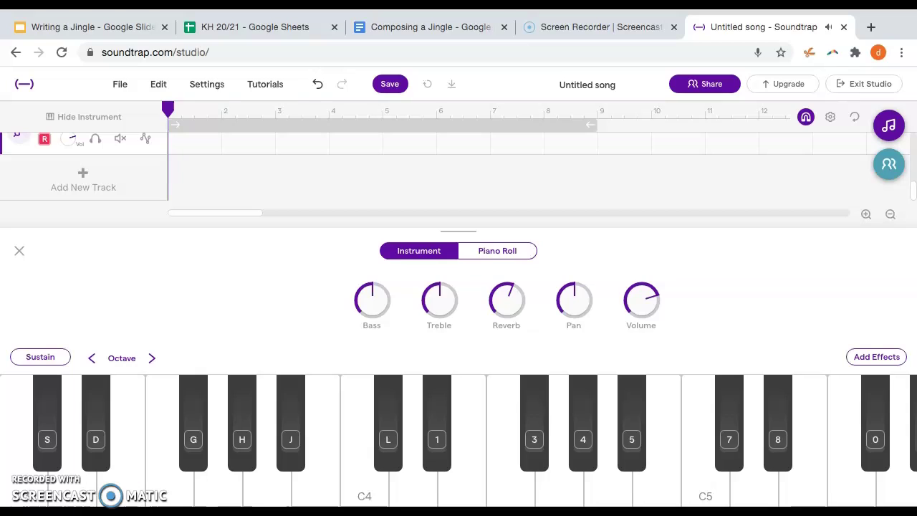
key(v)
key(n)
key(comma)
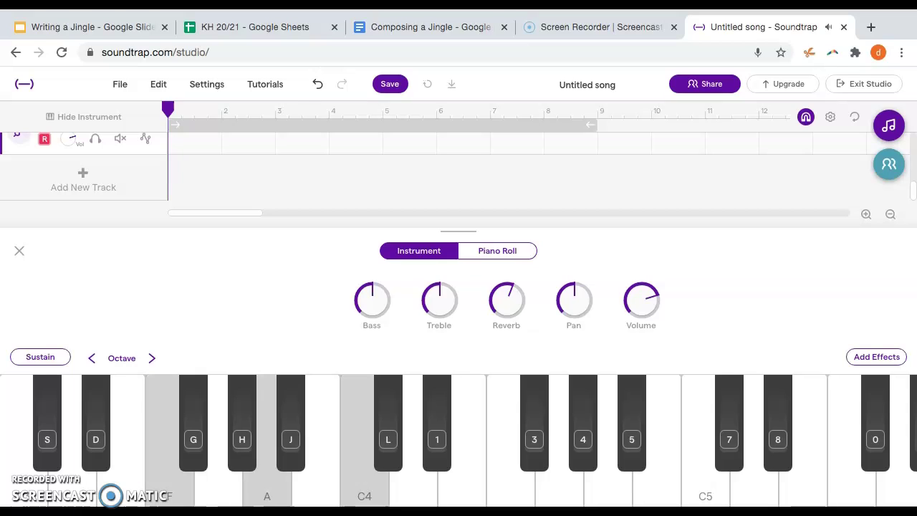
key(b)
key(m)
key(period)
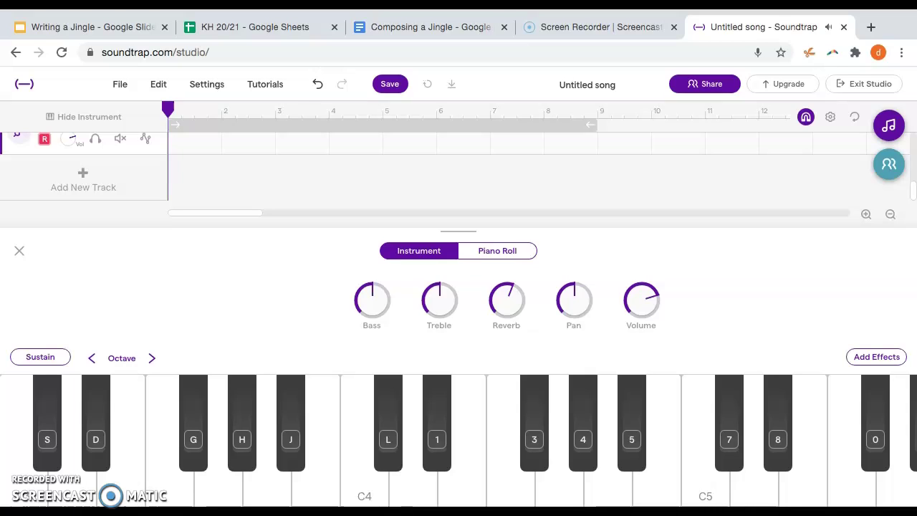
Step: Rehearse the strings chord progression with single notes, sounding the roots C, F, G and C in turn
key(z)
key(c)
key(b)
key(v)
key(/)
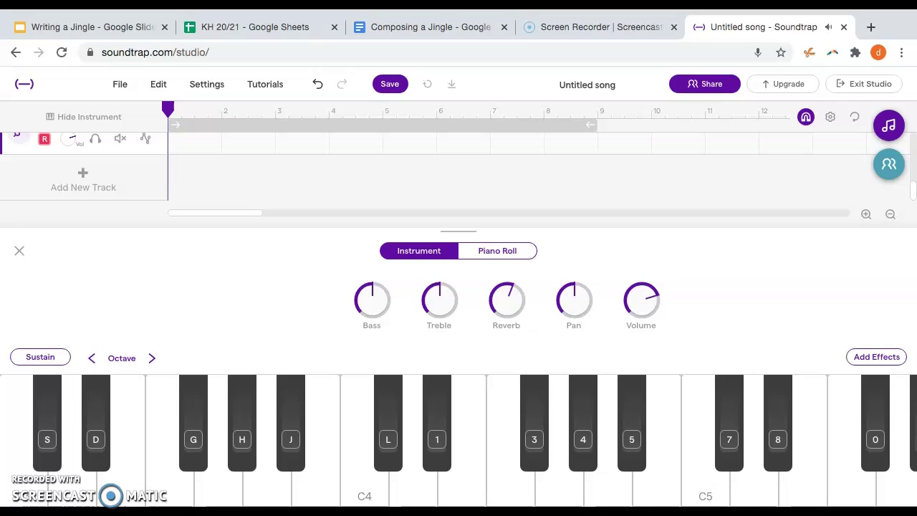
key(z)
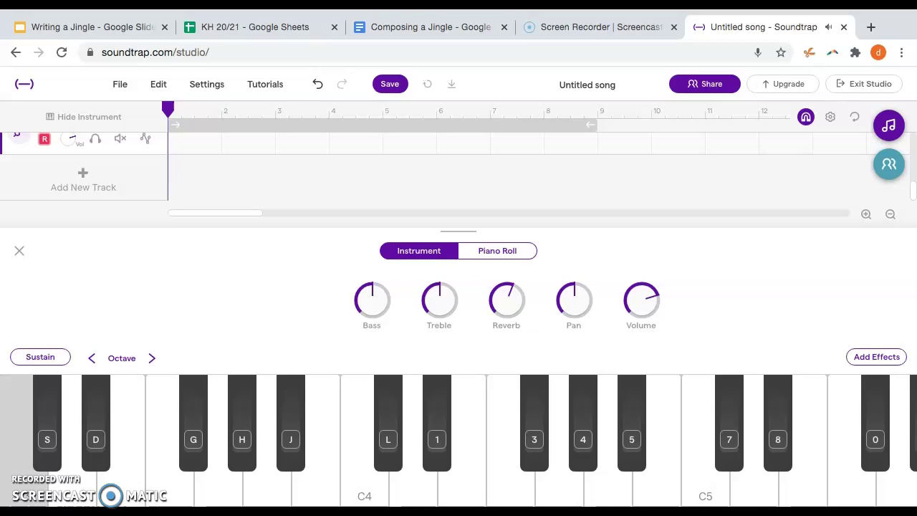
key(v)
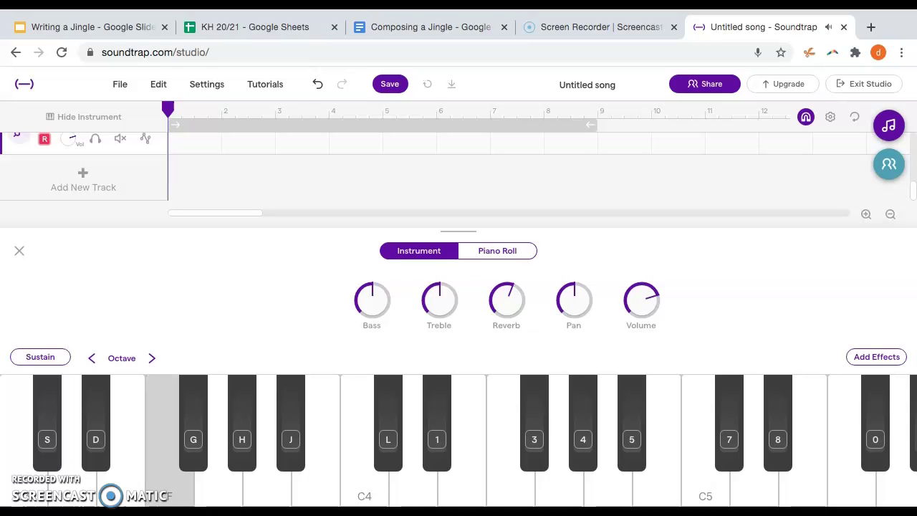
key(b)
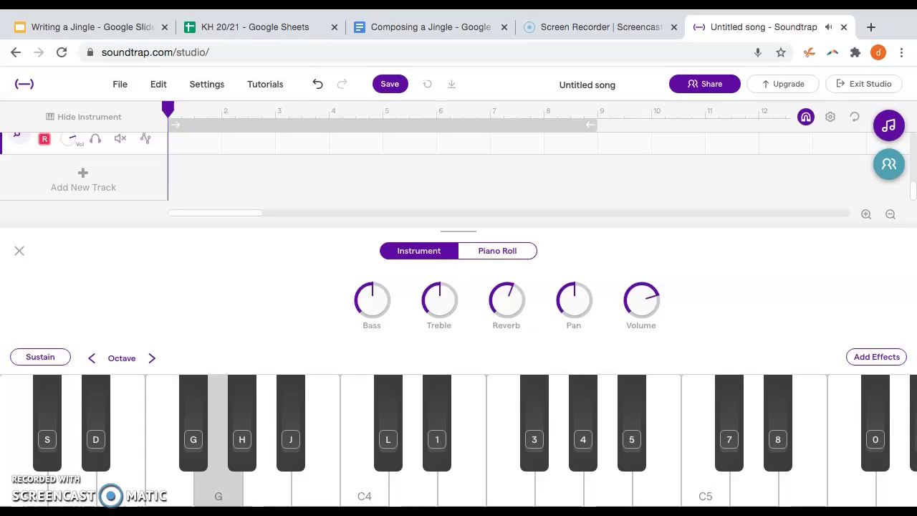
key(z)
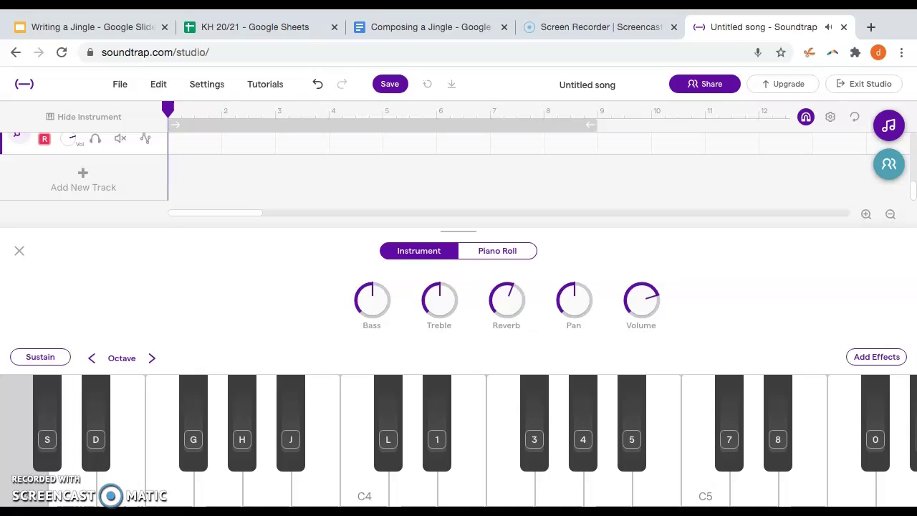
key(z)
key(c)
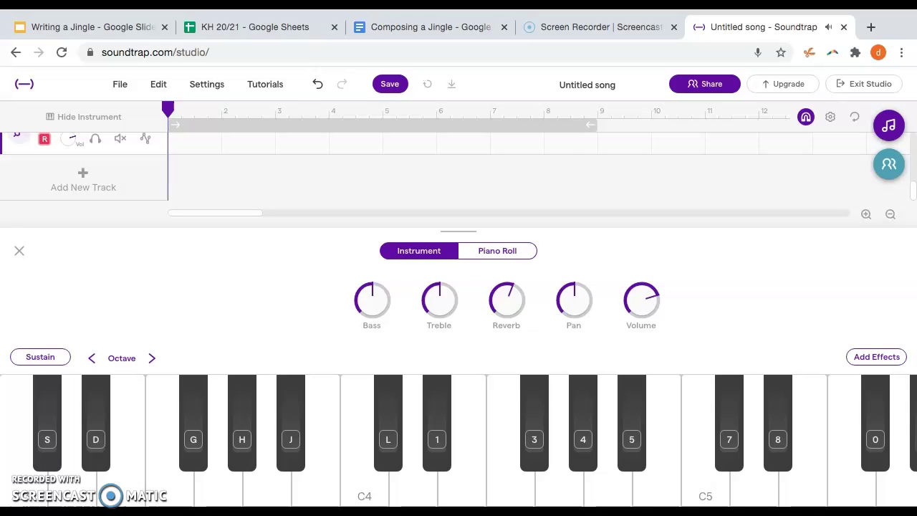
Step: Record the chords C-E-G, F-A-C, G-B-D and C-E-G on the strings track, one per bar from bar 1
key(r)
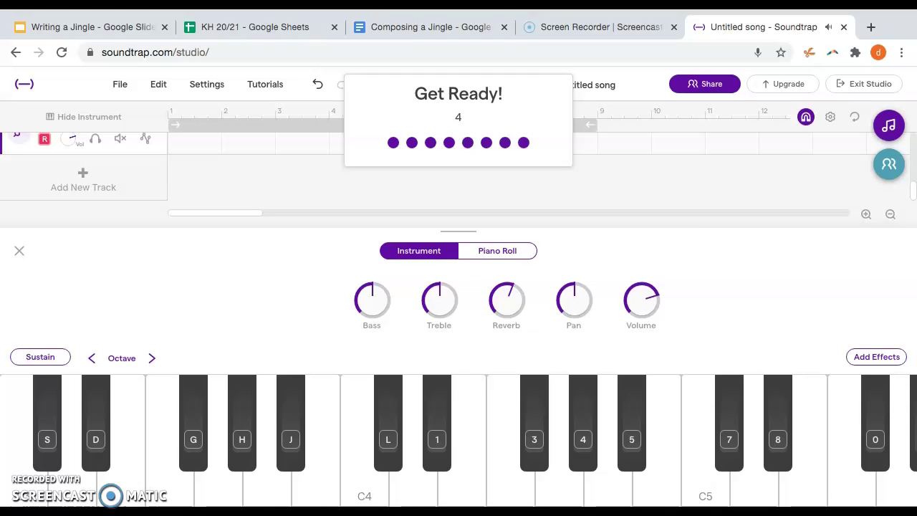
key(z+c+b)
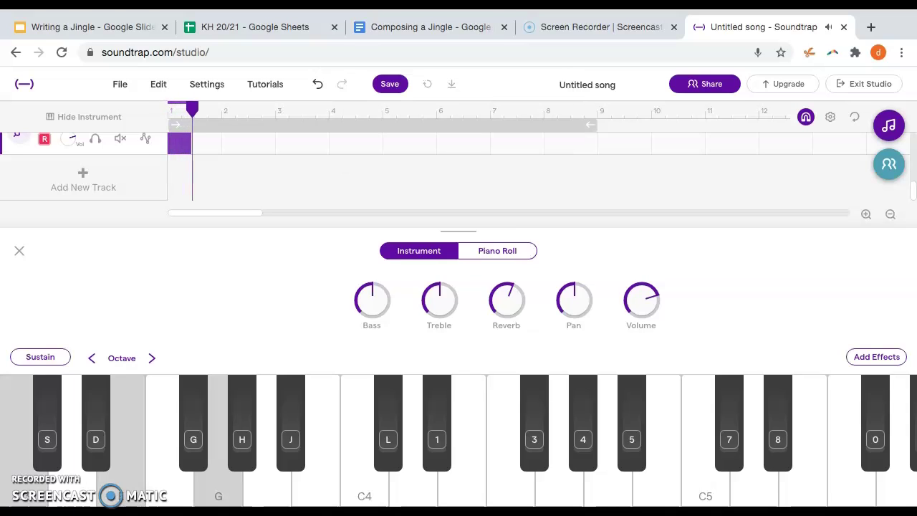
key(v+n+comma)
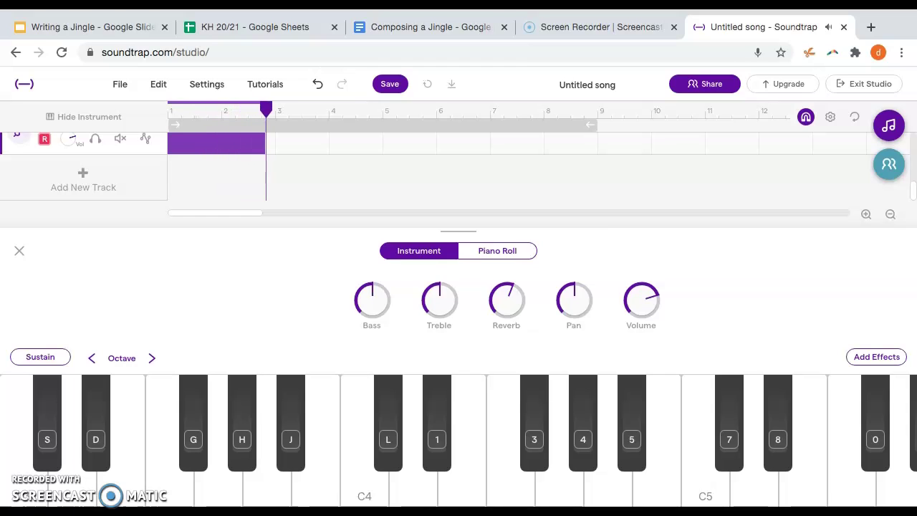
key(b+m+period)
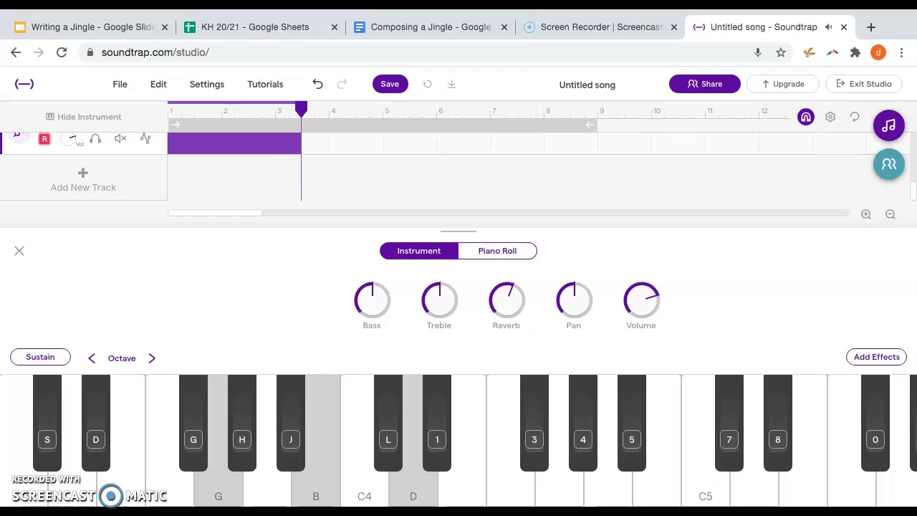
key(z+c+b)
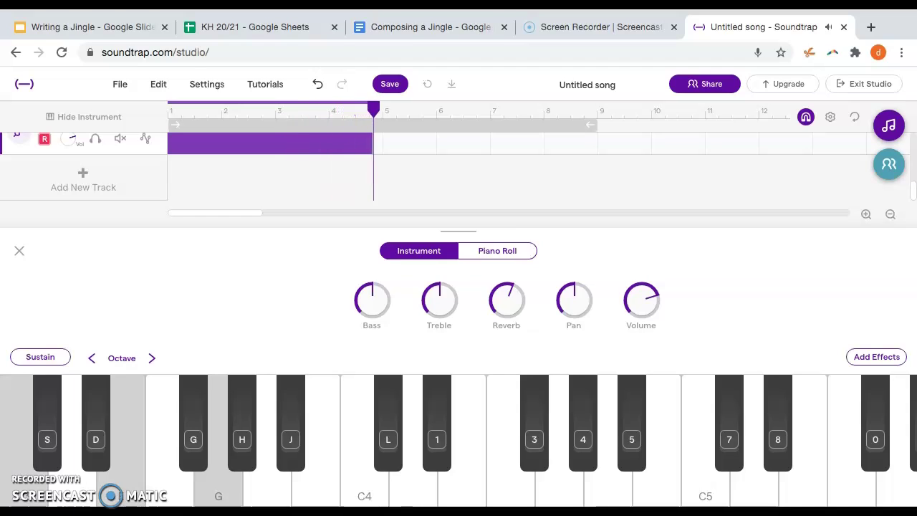
key(space)
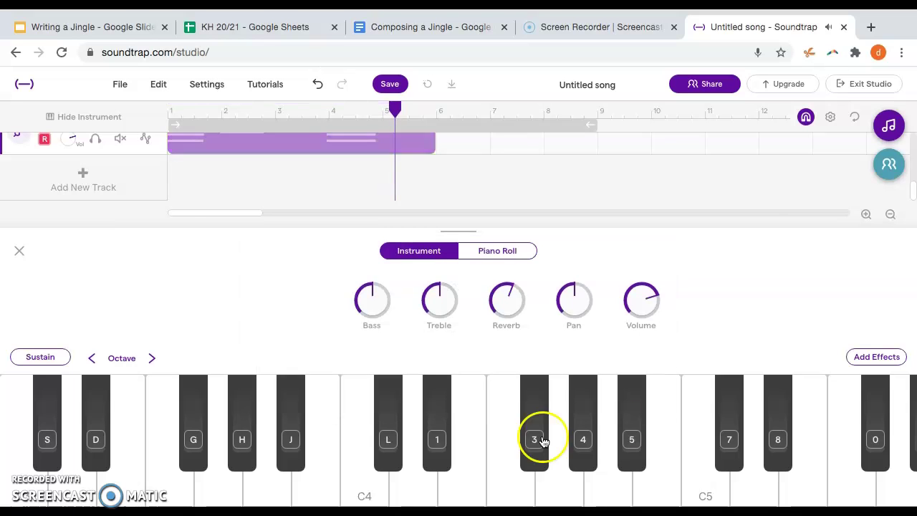
Step: Close the strings instrument and add a Piano & keyboards track to the song
mouse_move(912, 192)
mouse_down()
mouse_move(910, 137)
mouse_move(912, 179)
mouse_up()
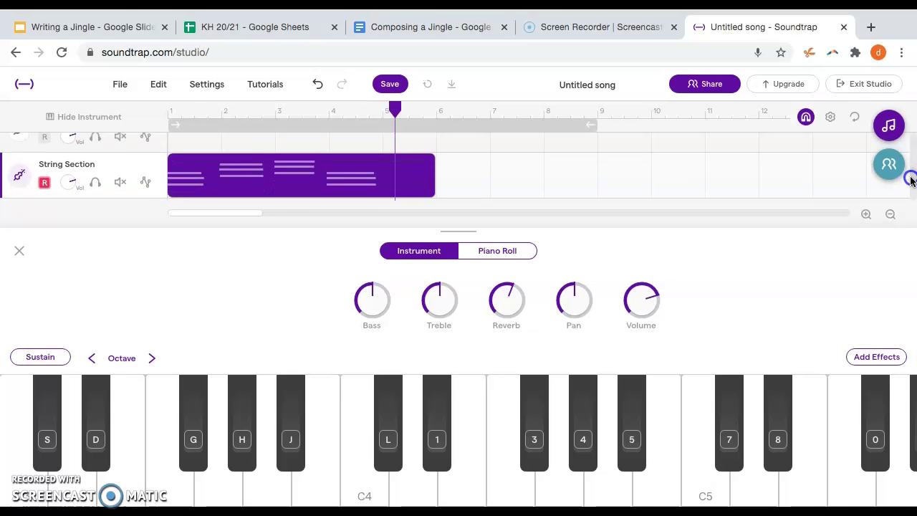
click(19, 254)
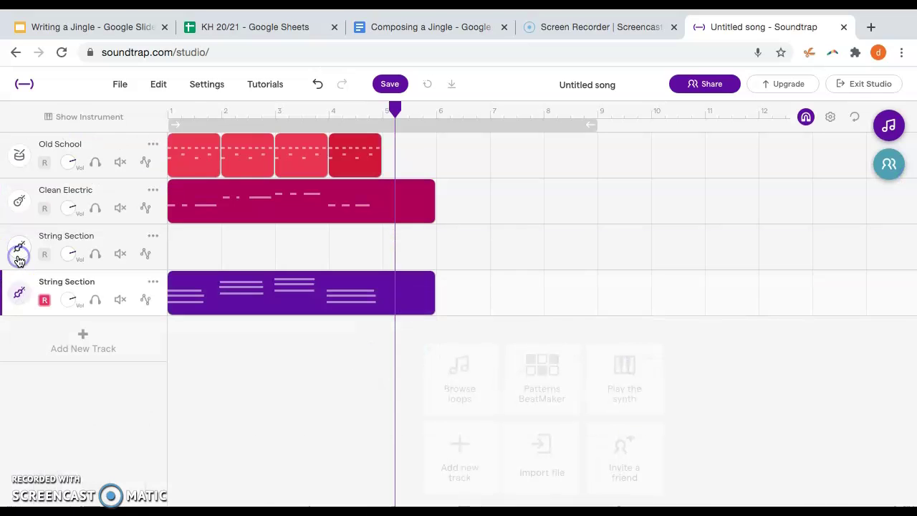
click(79, 335)
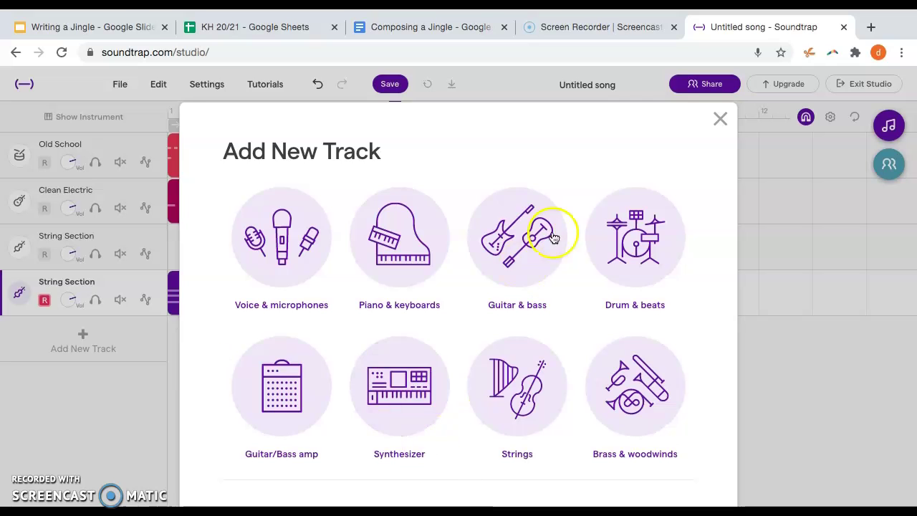
click(380, 237)
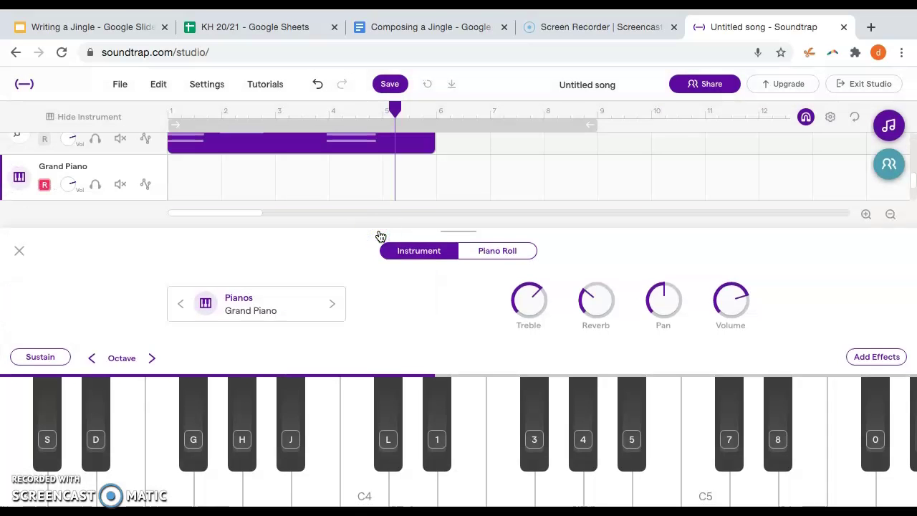
Step: Improvise a melody on the grand piano from C up to C4, using notes of the C, F and G chords
click(24, 426)
click(104, 474)
click(83, 450)
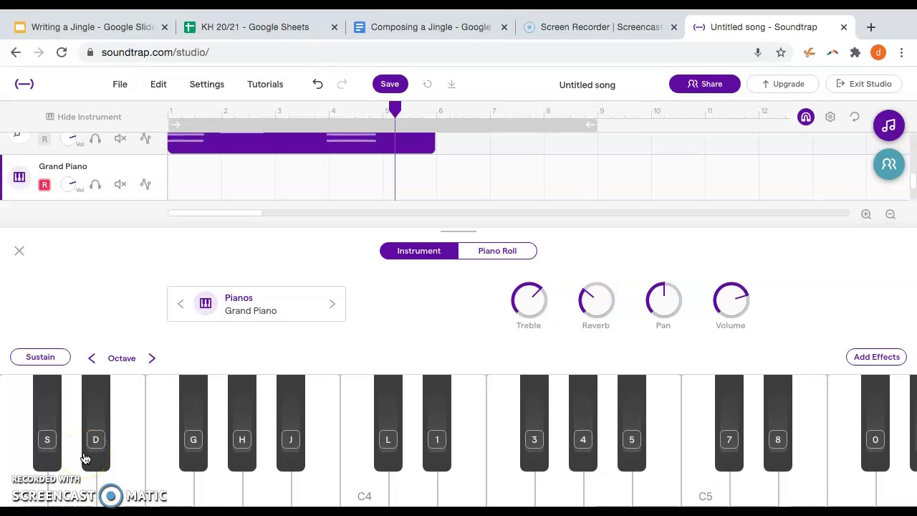
key(b)
key(z)
key(c)
key(n)
key(b)
key(c)
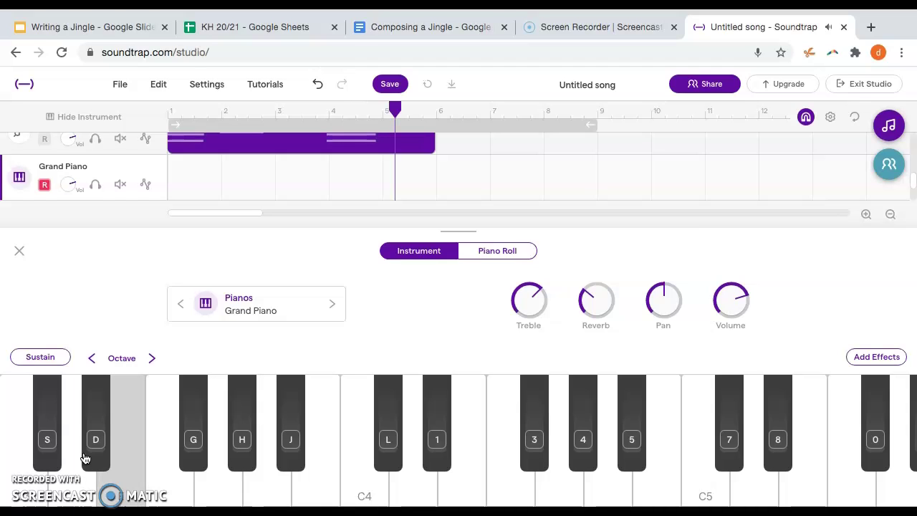
key(c)
key(v)
key(v)
key(b)
key(n)
key(comma)
key(comma)
key(m)
key(b)
key(m)
key(comma)
key(comma)
key(comma)
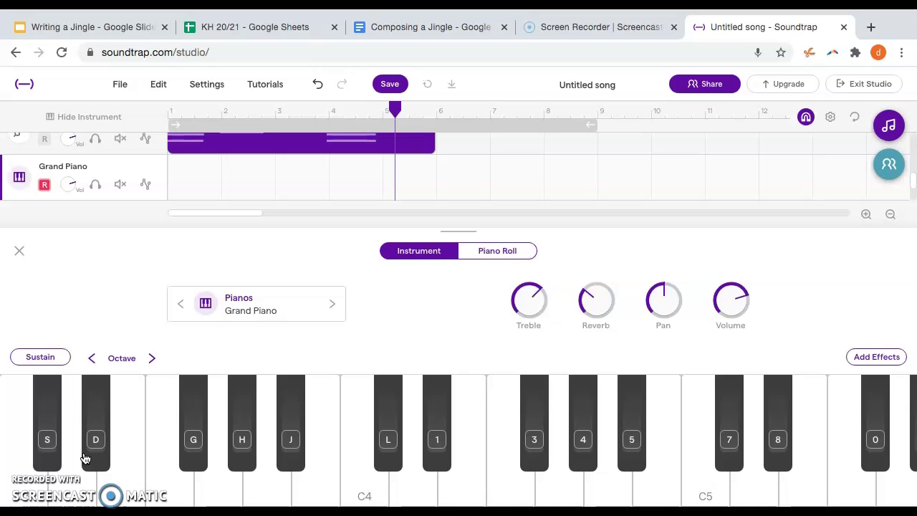
Step: Rehearse the piano melody C-E-G-E-F-G-A, C-B-G-B-D, ending on three repeated Cs
key(z)
key(c)
key(b)
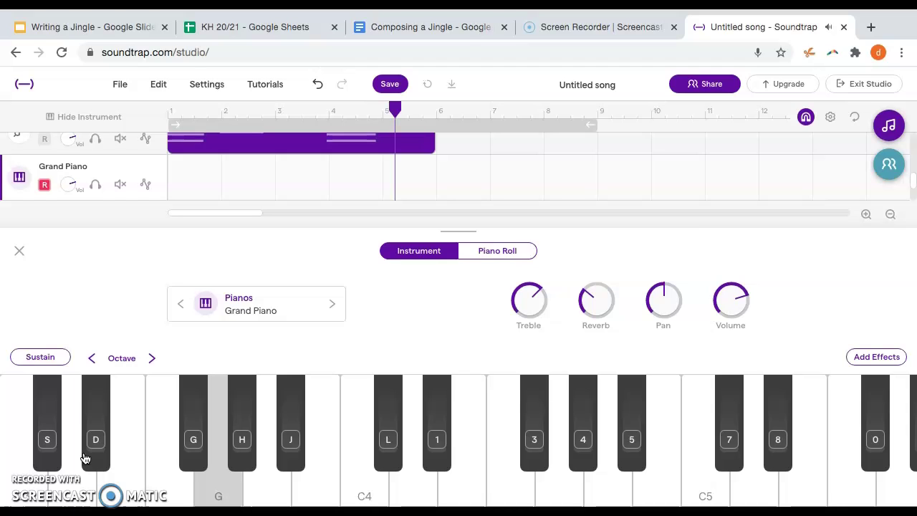
key(c)
key(v)
key(b)
key(n)
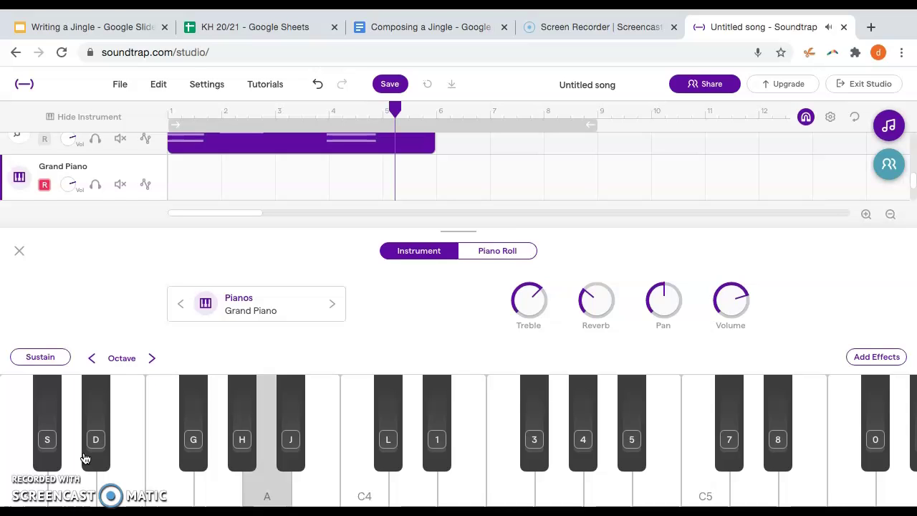
key(comma)
key(m)
key(b)
key(m)
key(period)
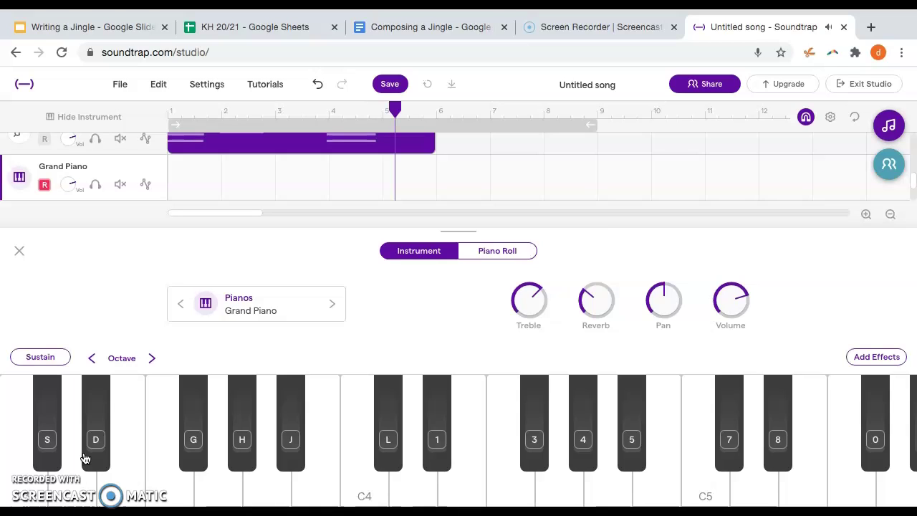
key(comma)
key(comma)
key(comma)
Step: Record the piano melody C-E-G-E-F-G-A-C-C-B-G-B-D-C-C-C on the Grand Piano track from the start of the song
key(space)
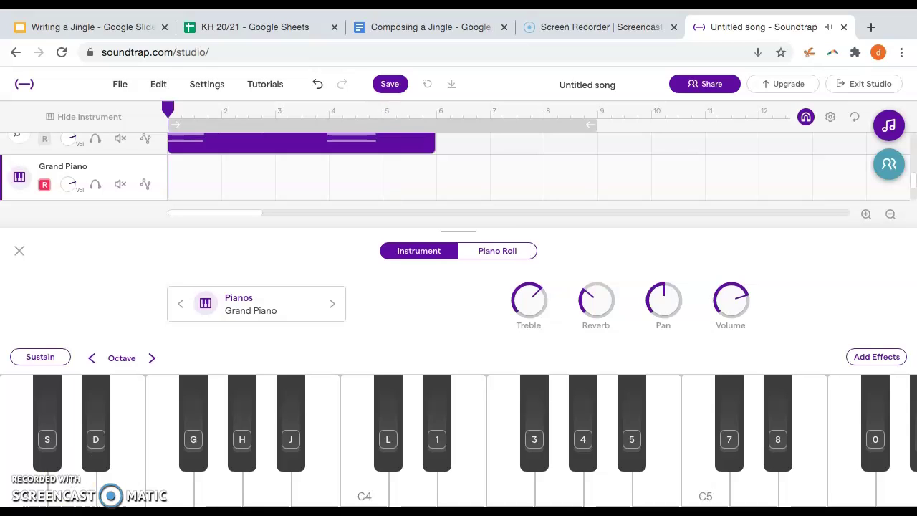
key(r)
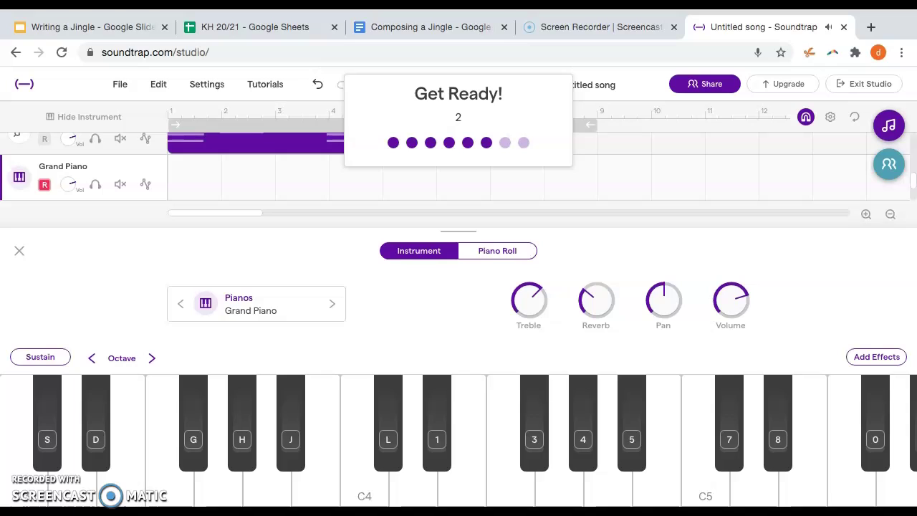
key(z)
key(c)
key(b)
key(c)
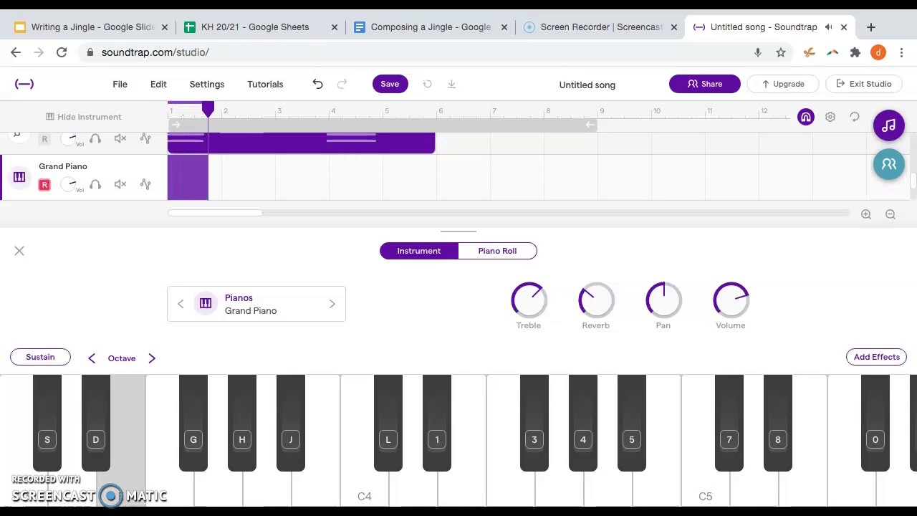
key(v)
key(b)
key(n)
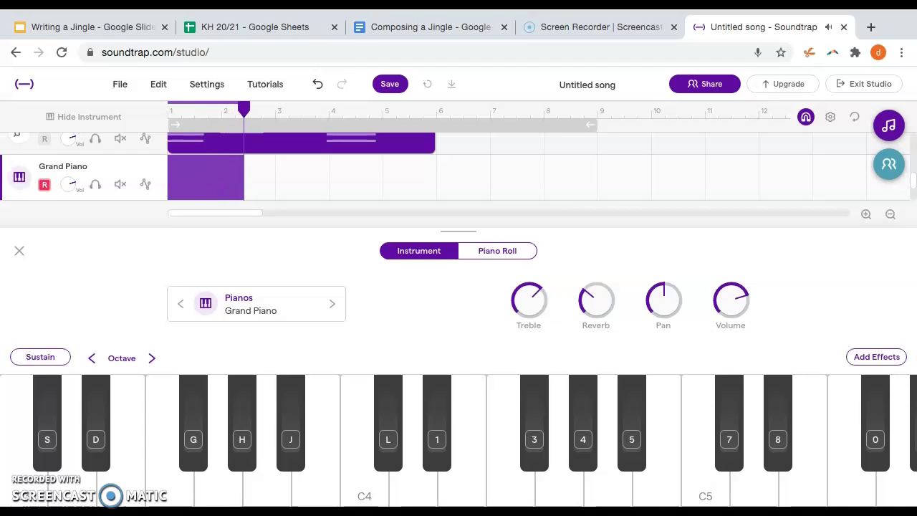
key(comma)
key(comma)
key(m)
key(b)
key(m)
key(period)
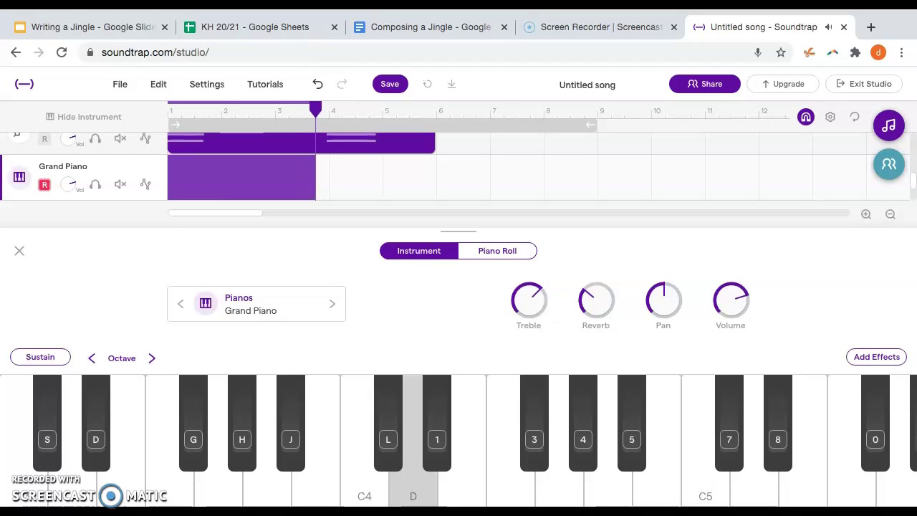
key(comma)
key(comma)
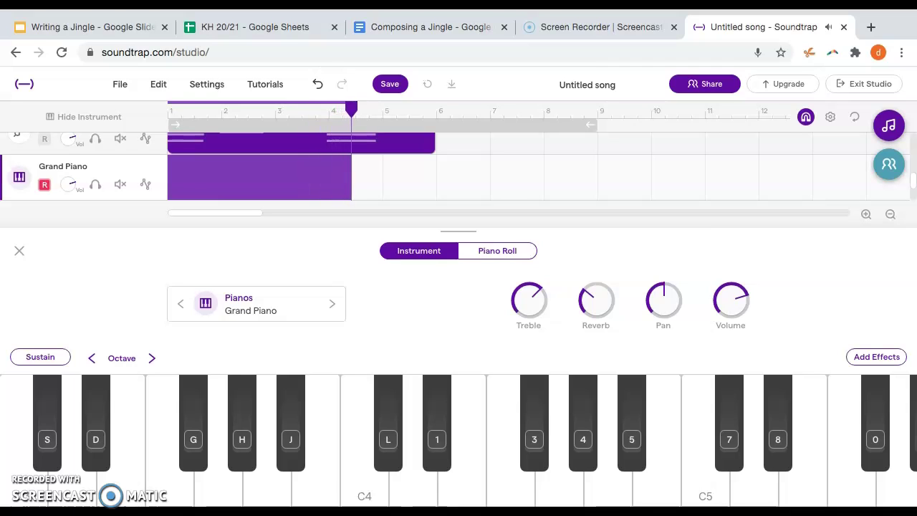
key(comma)
key(space)
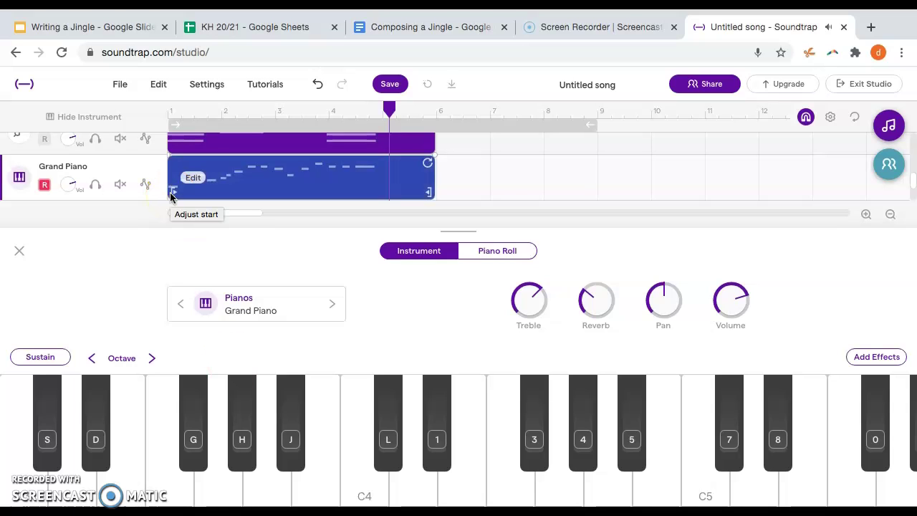
Step: Return the playhead to the start and add a Voice & microphones track
key(Return)
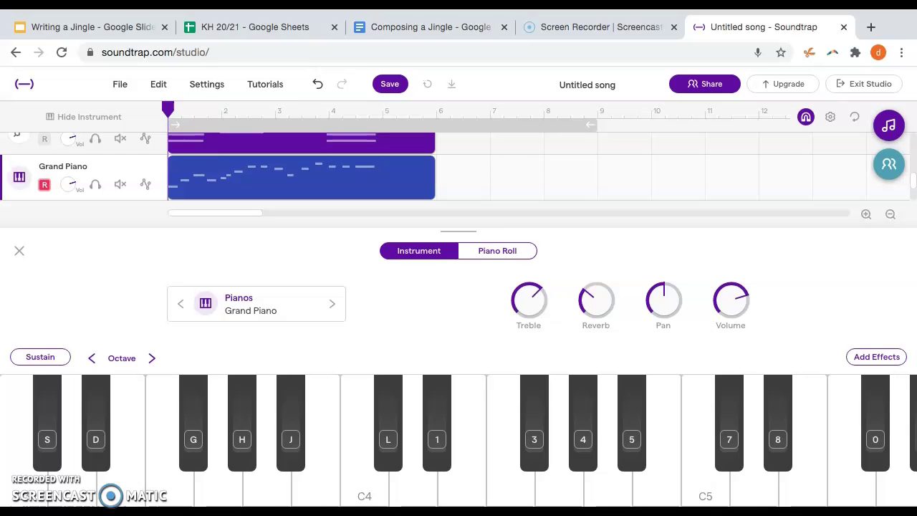
key(r)
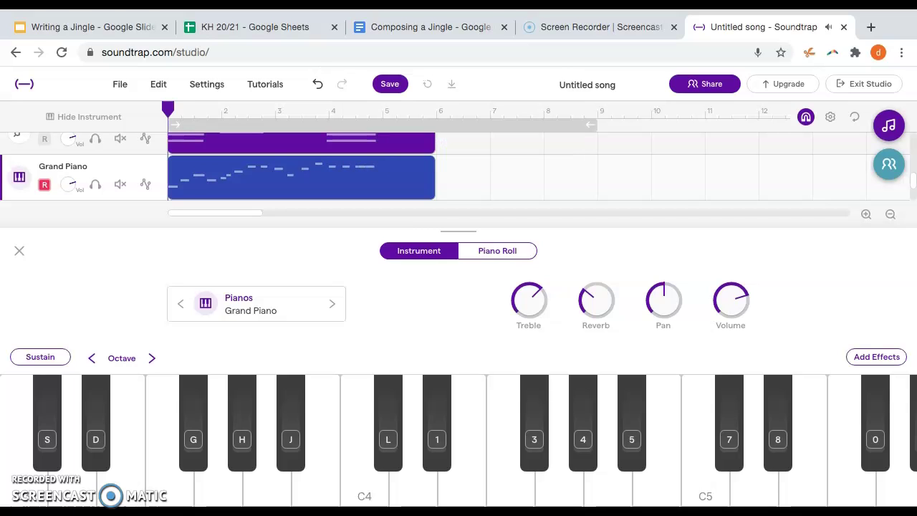
click(20, 252)
click(81, 383)
click(266, 262)
Step: Record the voice on the Mic track from bar 1 to the end of bar 4
click(454, 424)
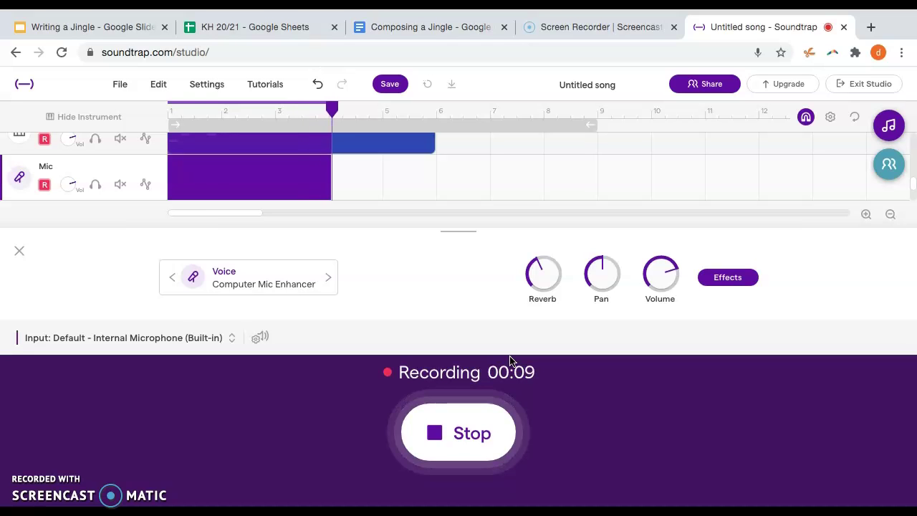
click(467, 435)
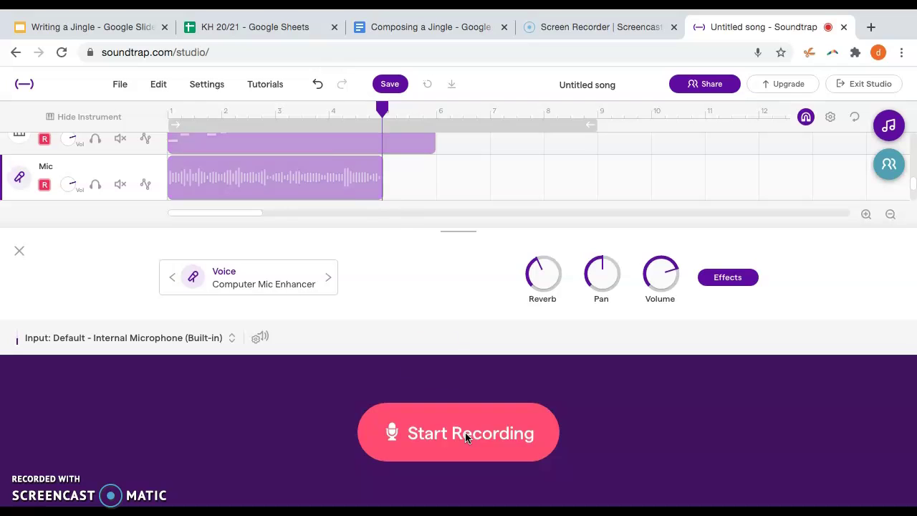
click(370, 190)
click(144, 219)
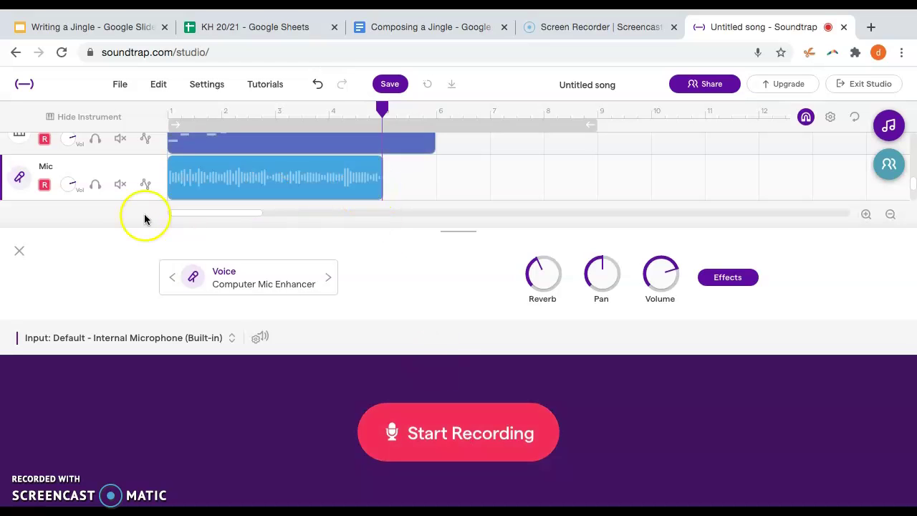
Step: Close the microphone instrument to show all tracks and play the whole jingle from the start
click(20, 250)
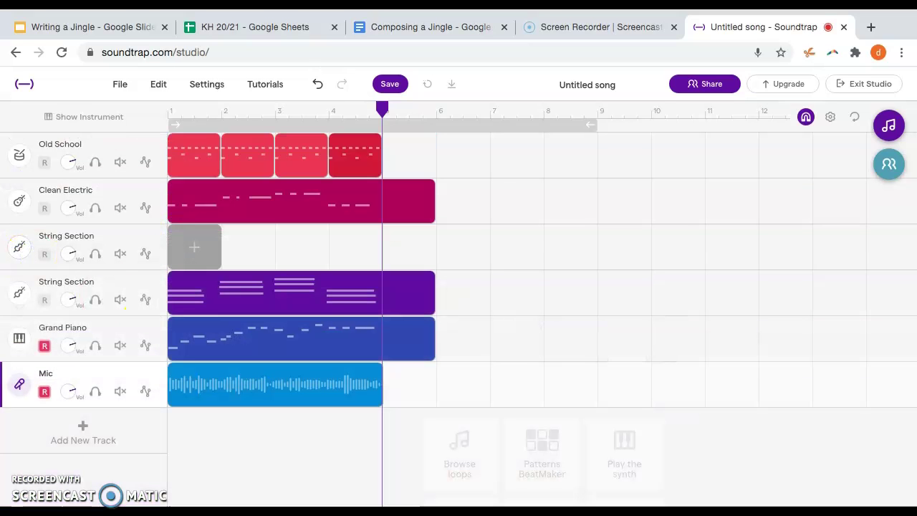
key(Return)
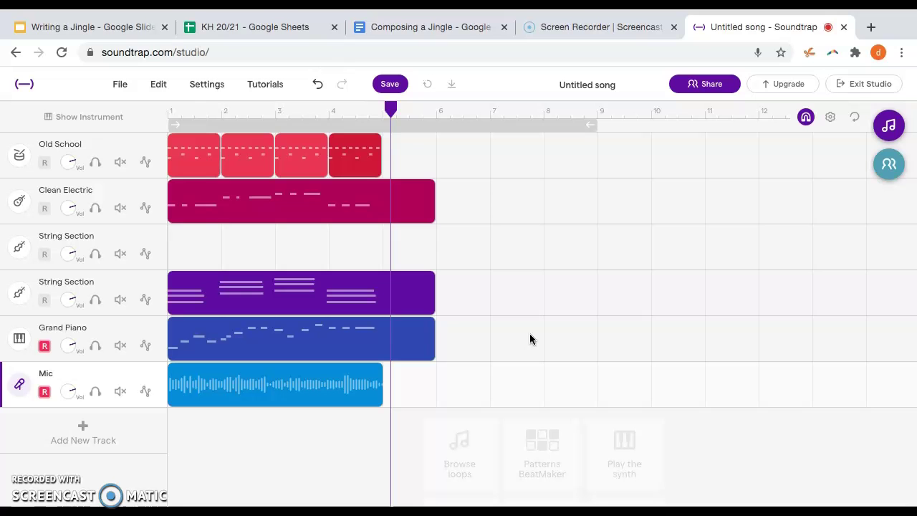
click(584, 27)
key(super+Tab)
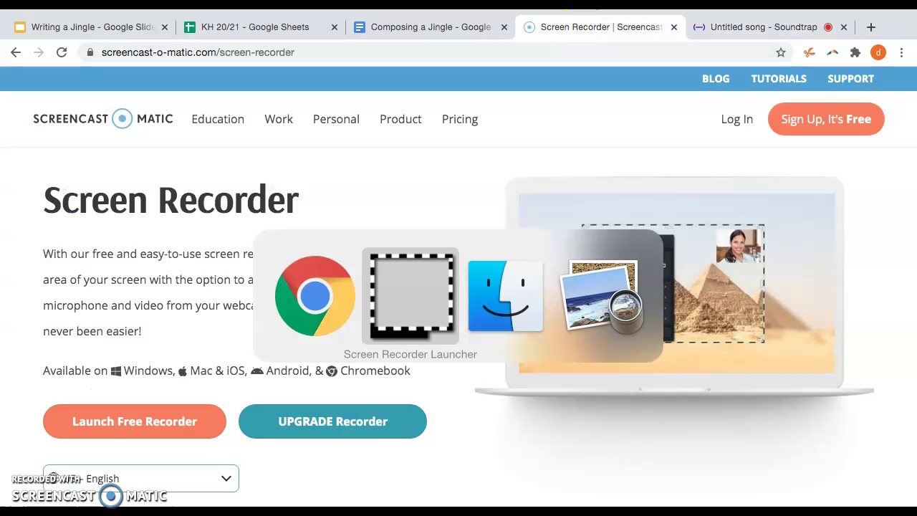